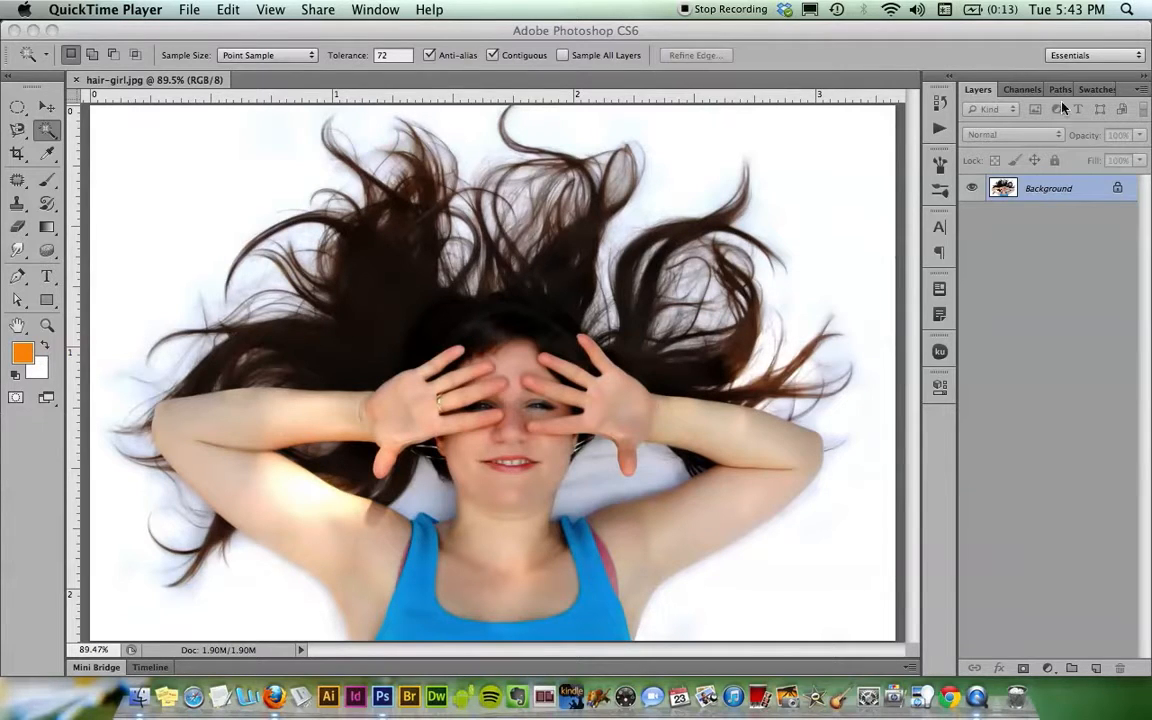
Step: View the Red, Green and Blue channels one at a time to compare the contrast between hair and background
click(1035, 93)
click(1027, 93)
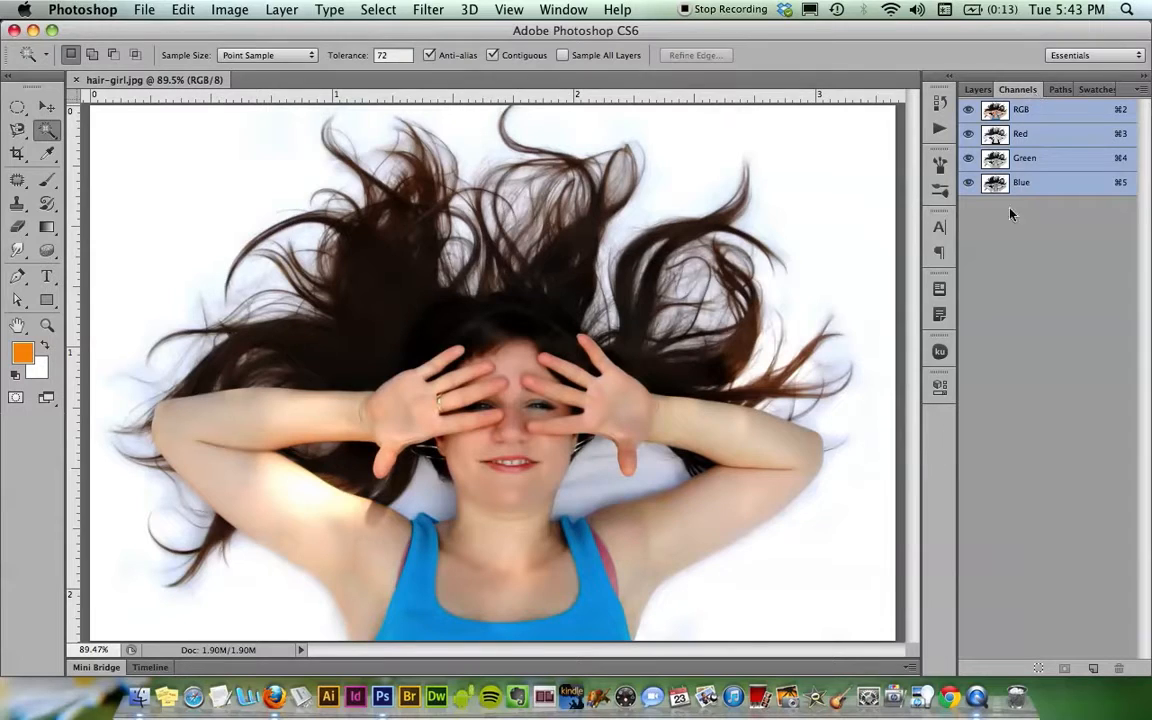
click(1046, 138)
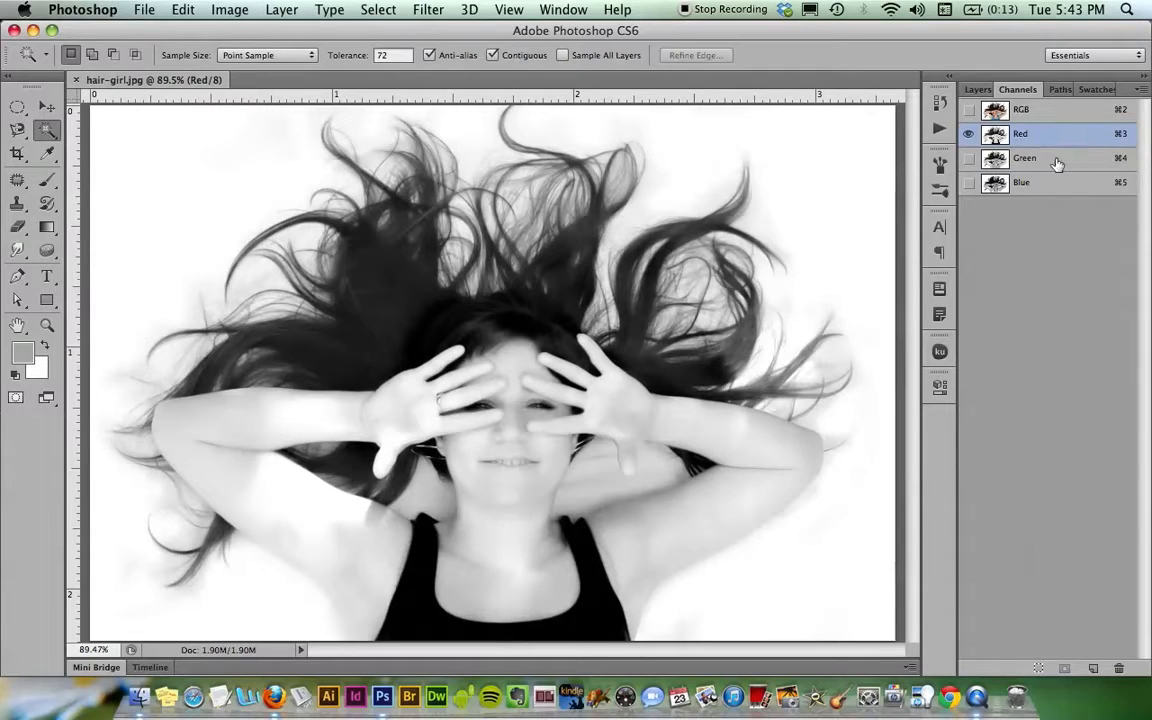
click(1073, 162)
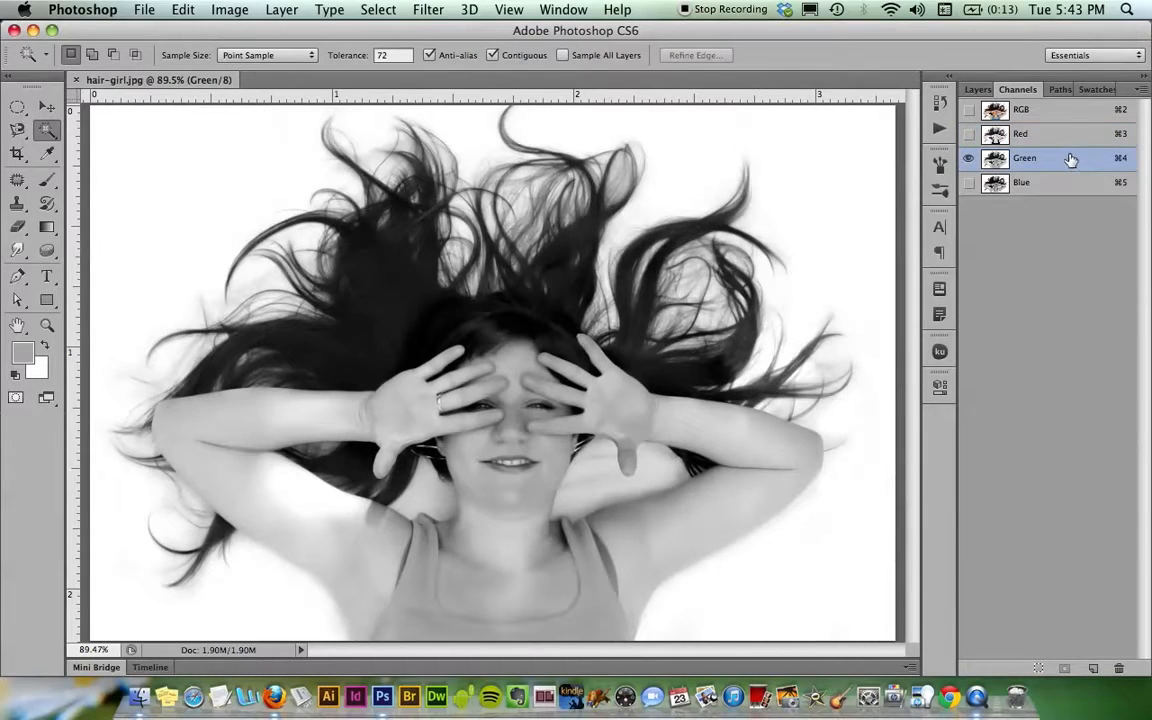
click(1065, 182)
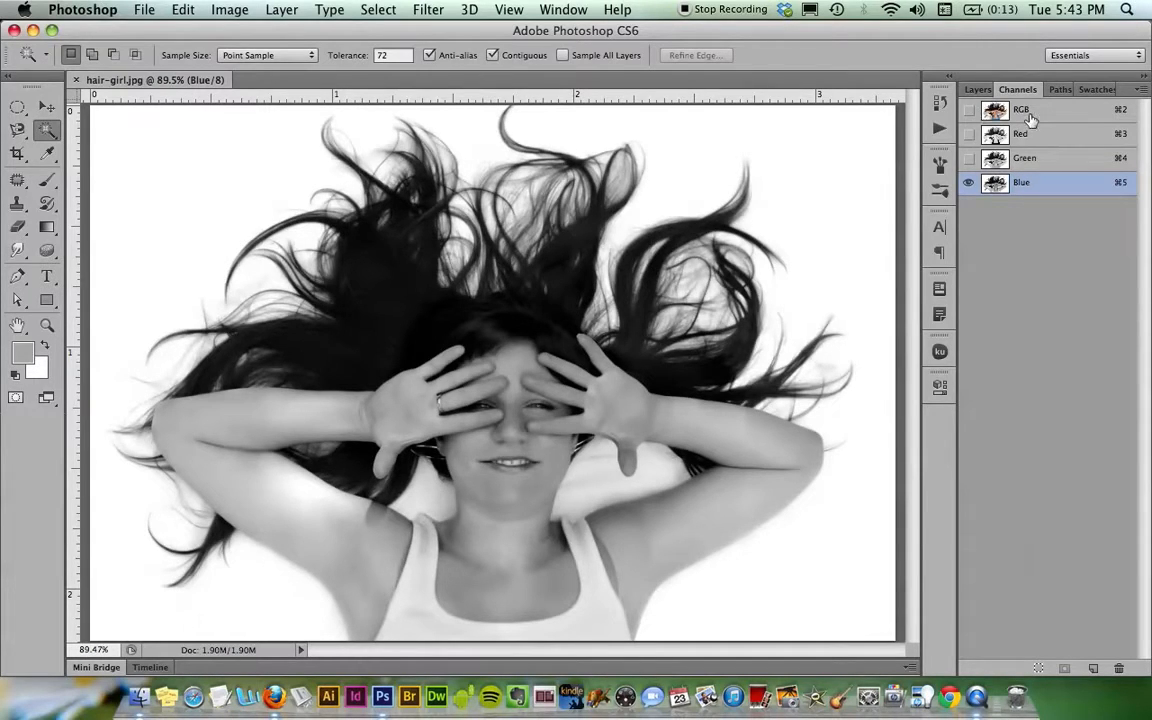
Step: Duplicate the Blue channel within hair-girl.jpg under the name "mask"
right_click(1033, 187)
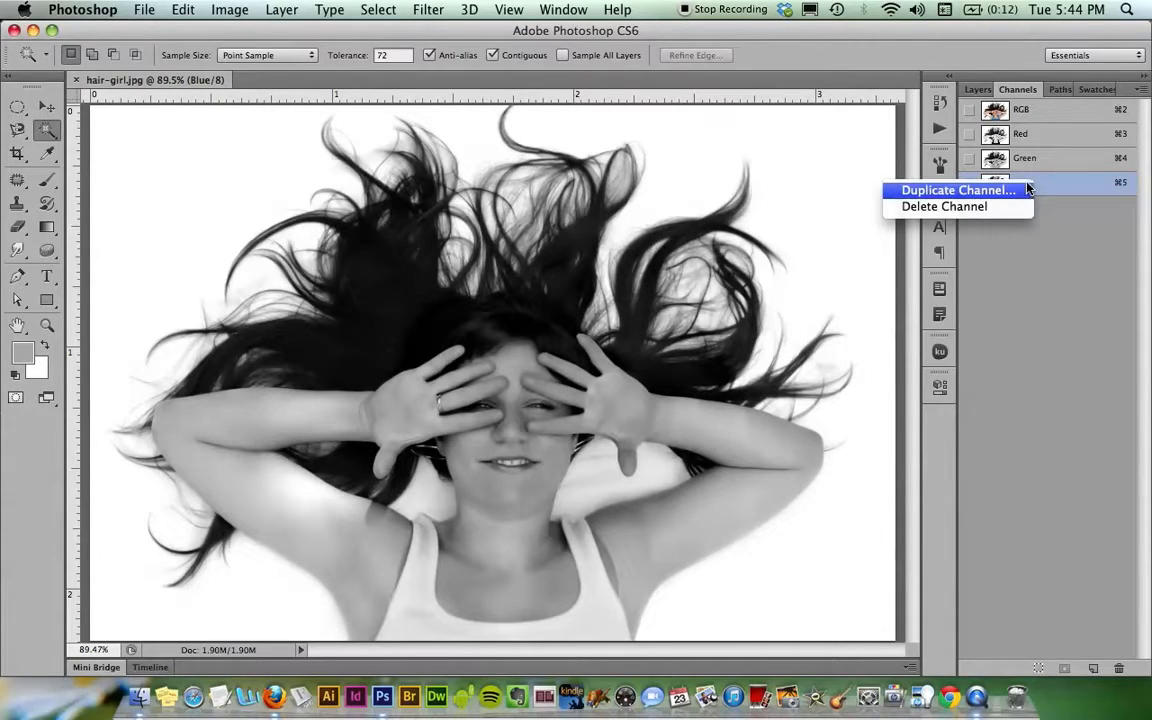
click(1022, 190)
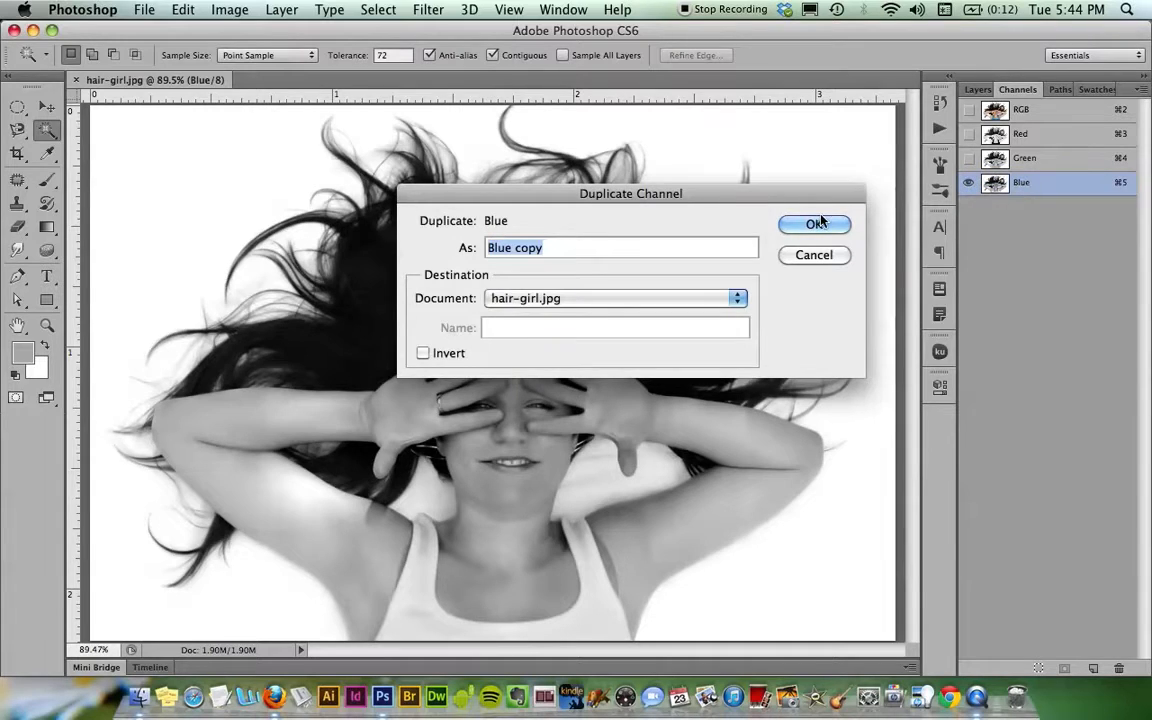
text(mask)
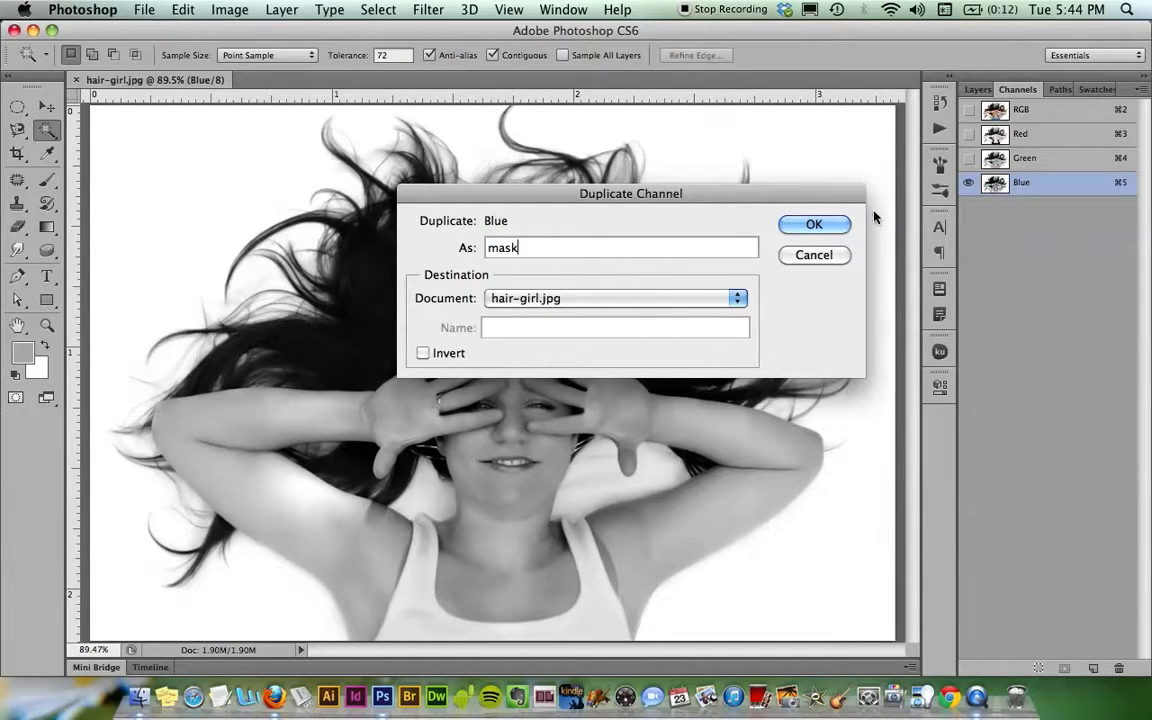
click(815, 224)
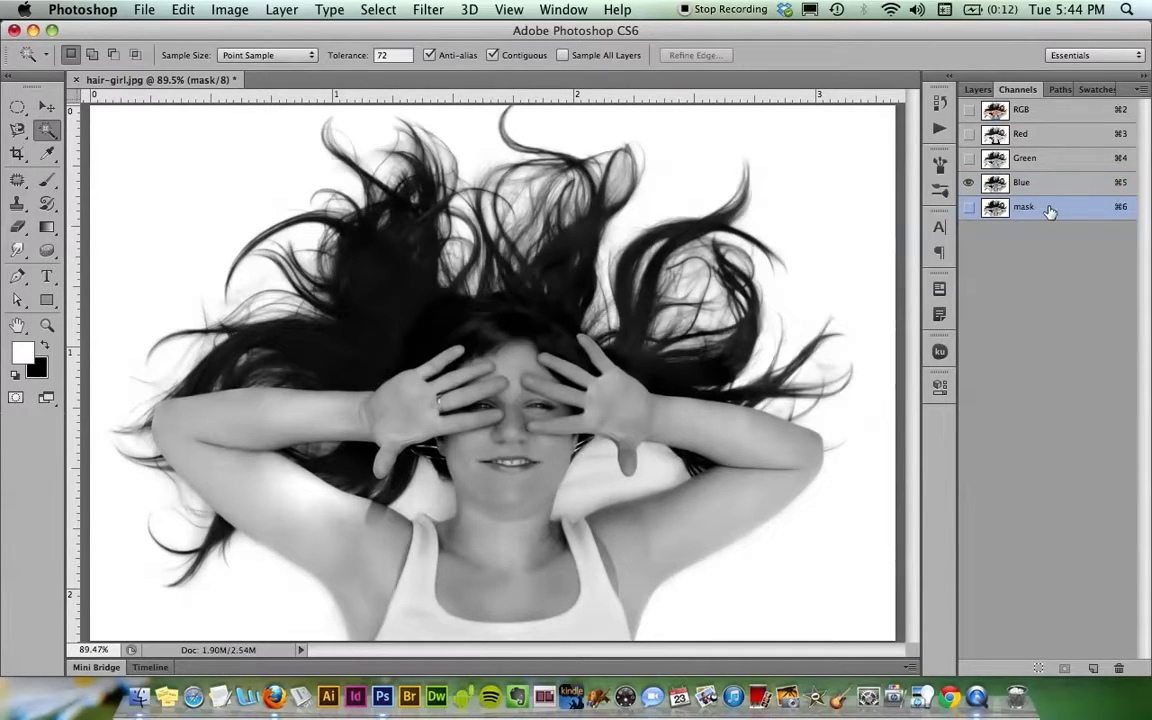
Step: Make the mask channel visible and hide the Blue channel so that only the mask is displayed
click(968, 207)
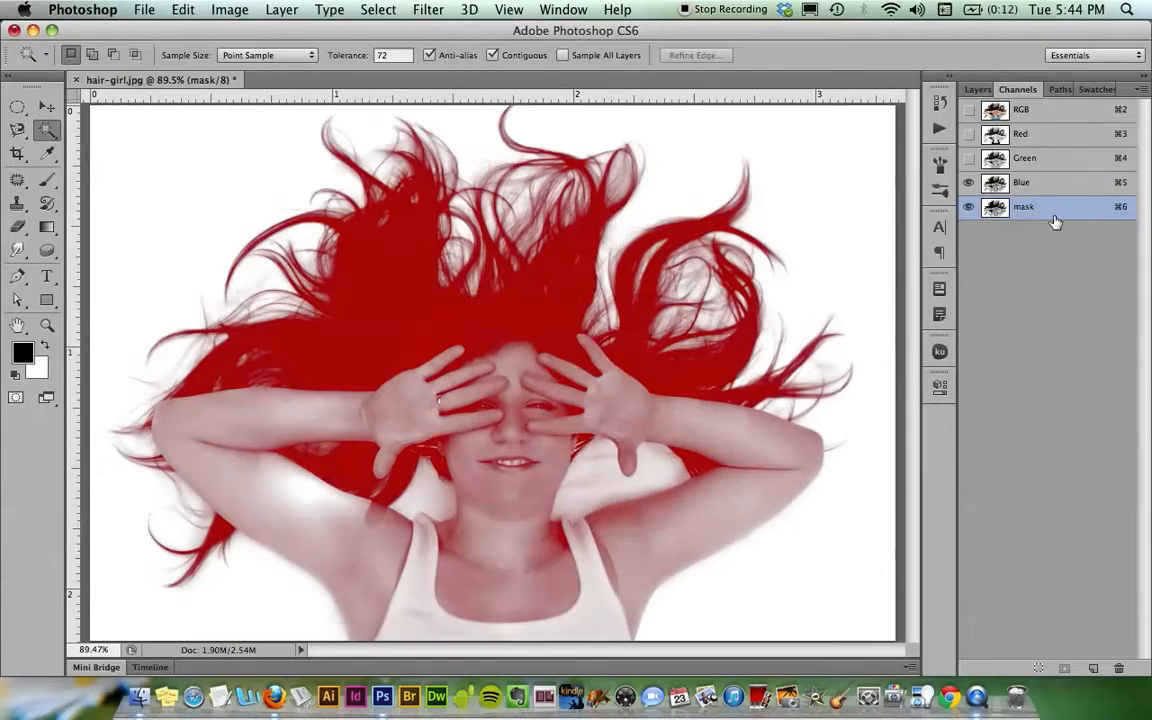
click(969, 183)
key(x)
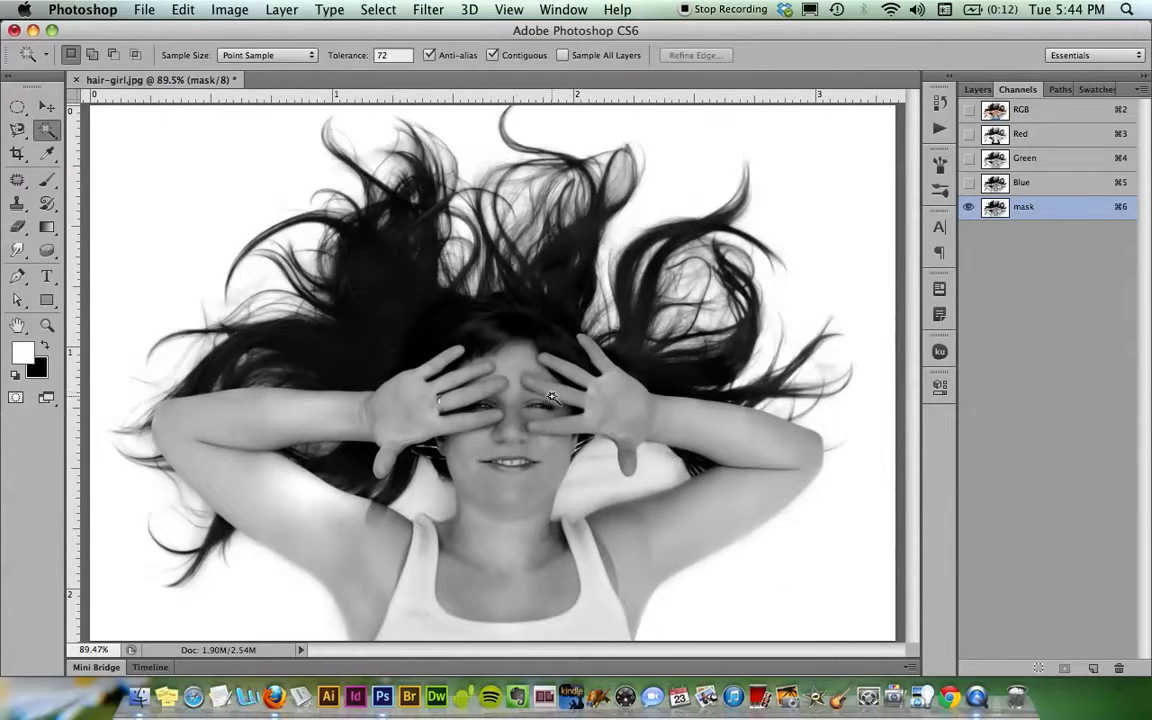
Step: Select the woman's arms, hands, face and torso in the mask channel with the Quick Selection tool
click(52, 131)
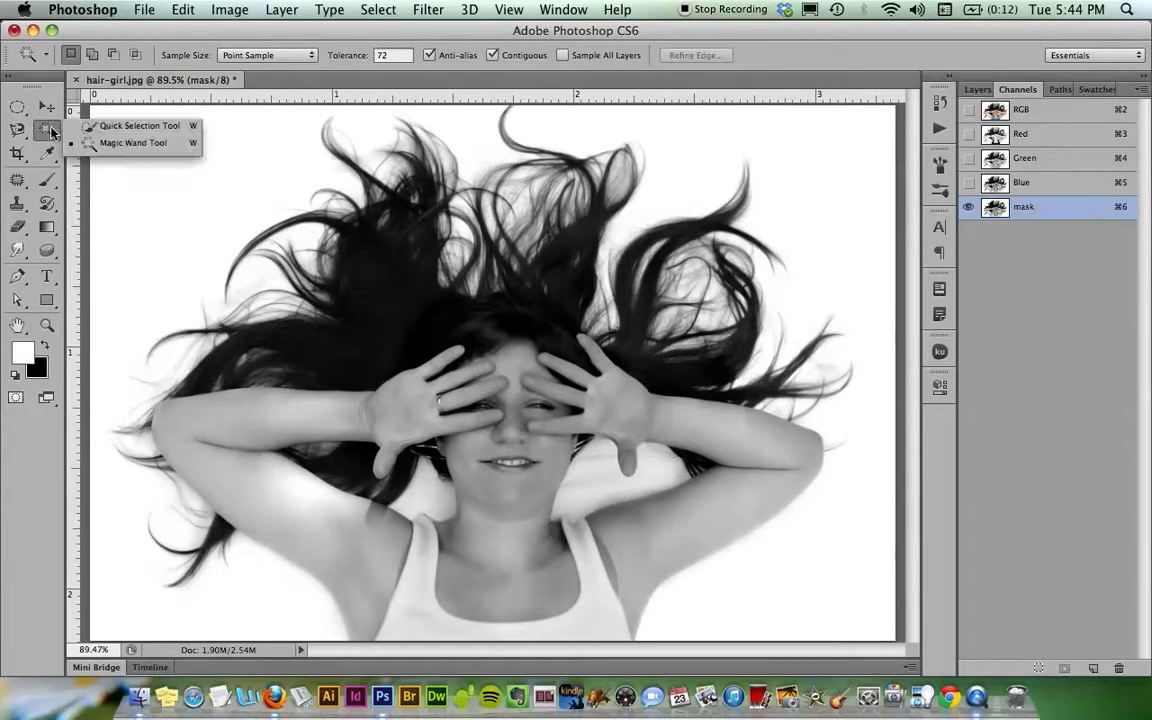
click(130, 126)
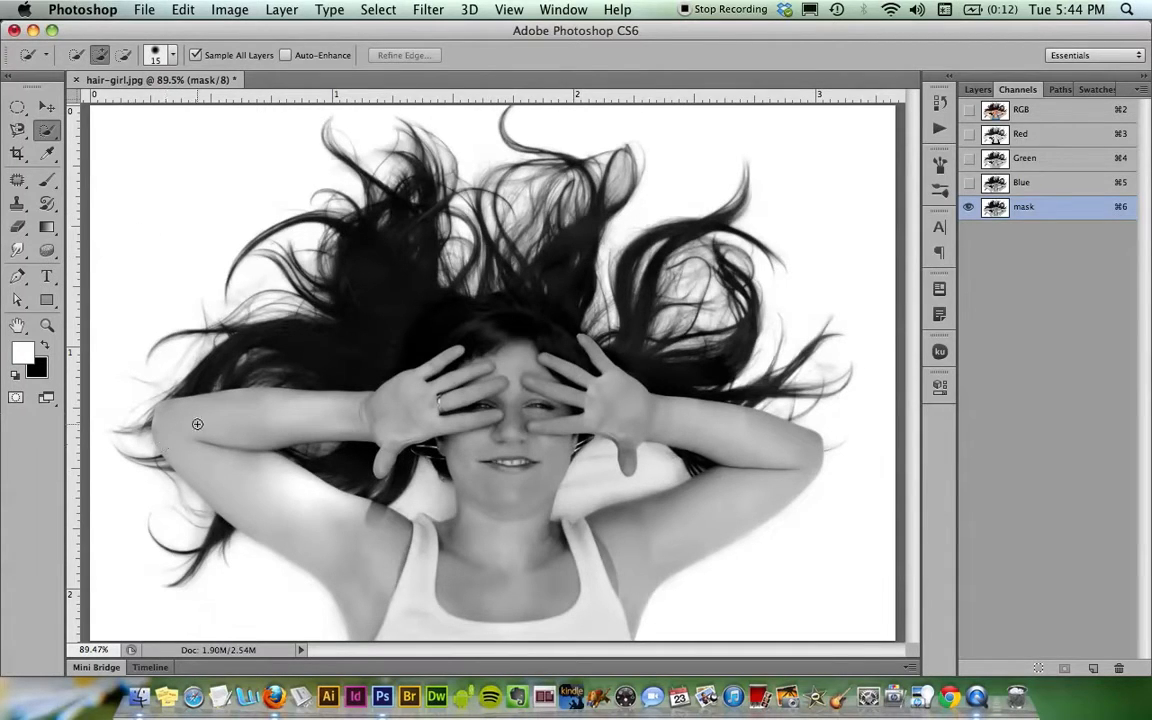
mouse_move(193, 426)
mouse_down()
mouse_move(165, 400)
mouse_move(160, 410)
mouse_up()
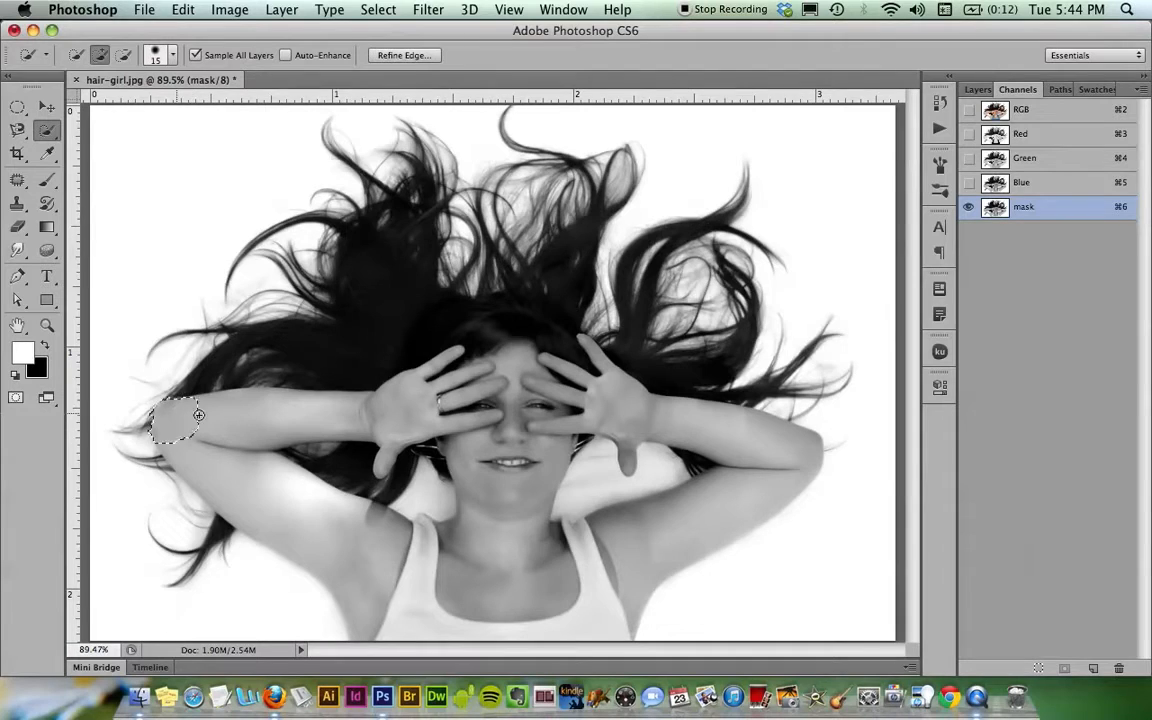
mouse_move(203, 464)
mouse_down()
mouse_move(245, 443)
mouse_move(263, 475)
mouse_move(235, 486)
mouse_move(277, 497)
mouse_move(366, 554)
mouse_up()
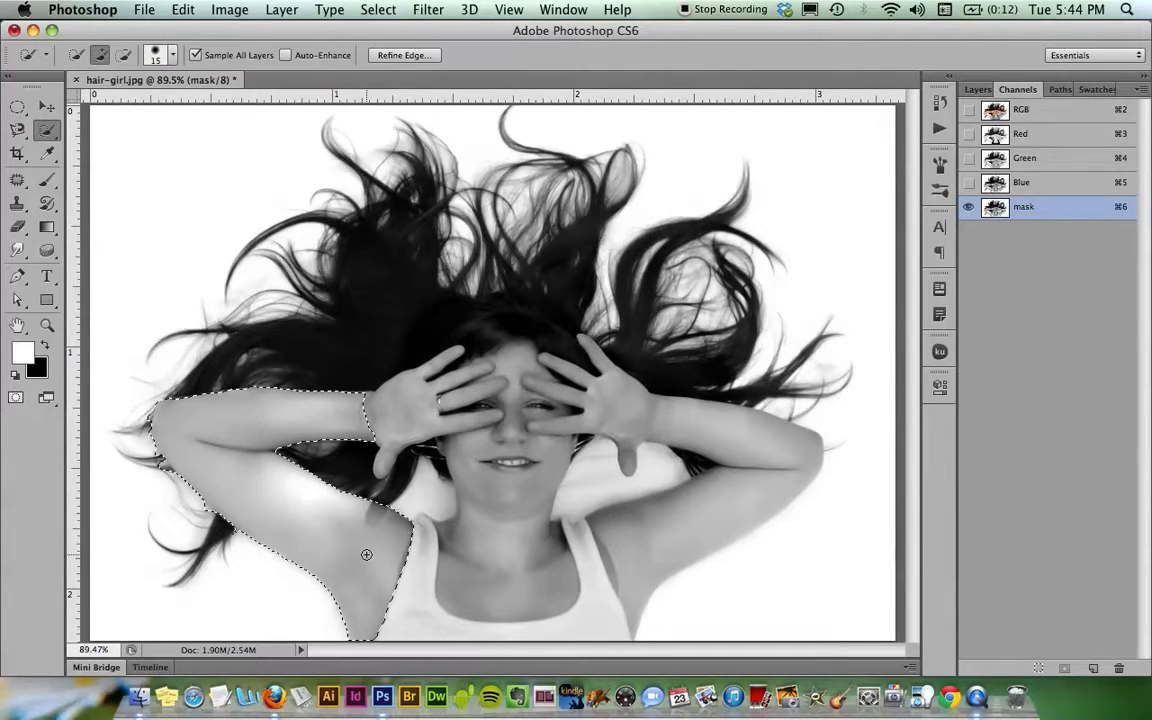
mouse_move(449, 609)
mouse_down()
mouse_move(417, 609)
mouse_move(530, 553)
mouse_move(583, 540)
mouse_move(600, 560)
mouse_move(625, 527)
mouse_move(740, 478)
mouse_move(735, 496)
mouse_move(663, 530)
mouse_move(714, 479)
mouse_move(585, 410)
mouse_move(679, 406)
mouse_move(762, 437)
mouse_up()
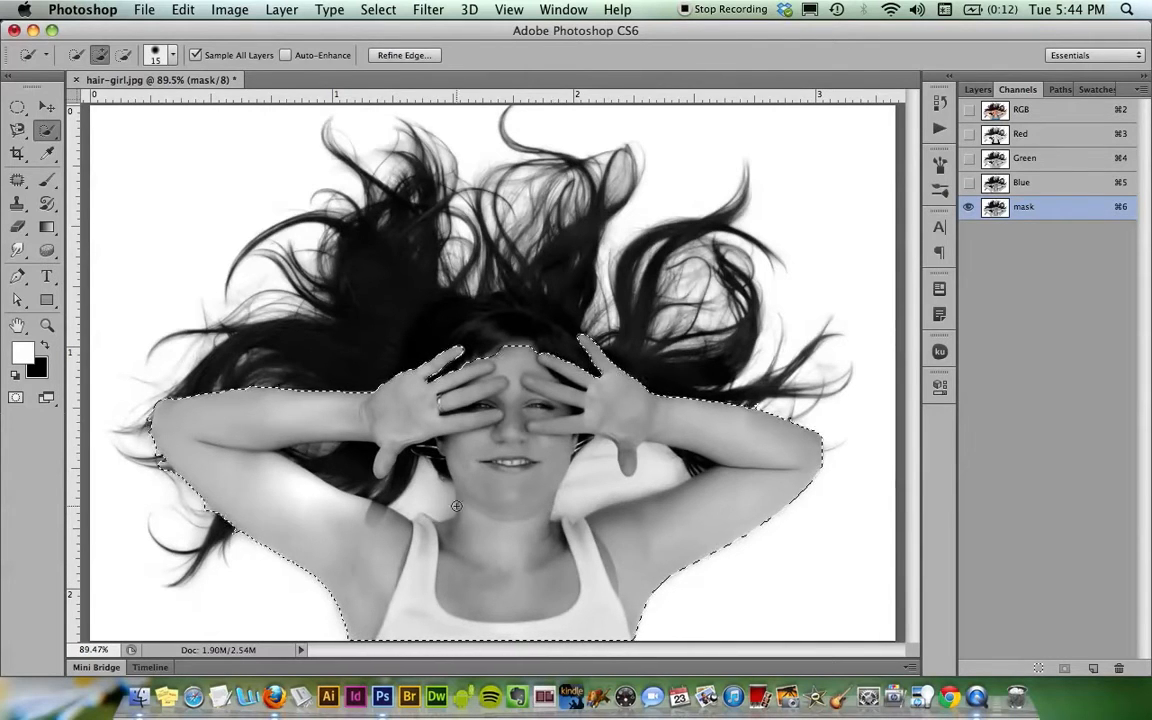
Step: Subtract the two background gaps beside the neck from the selection, then fill the body with black and deselect
drag(437, 501, 392, 450)
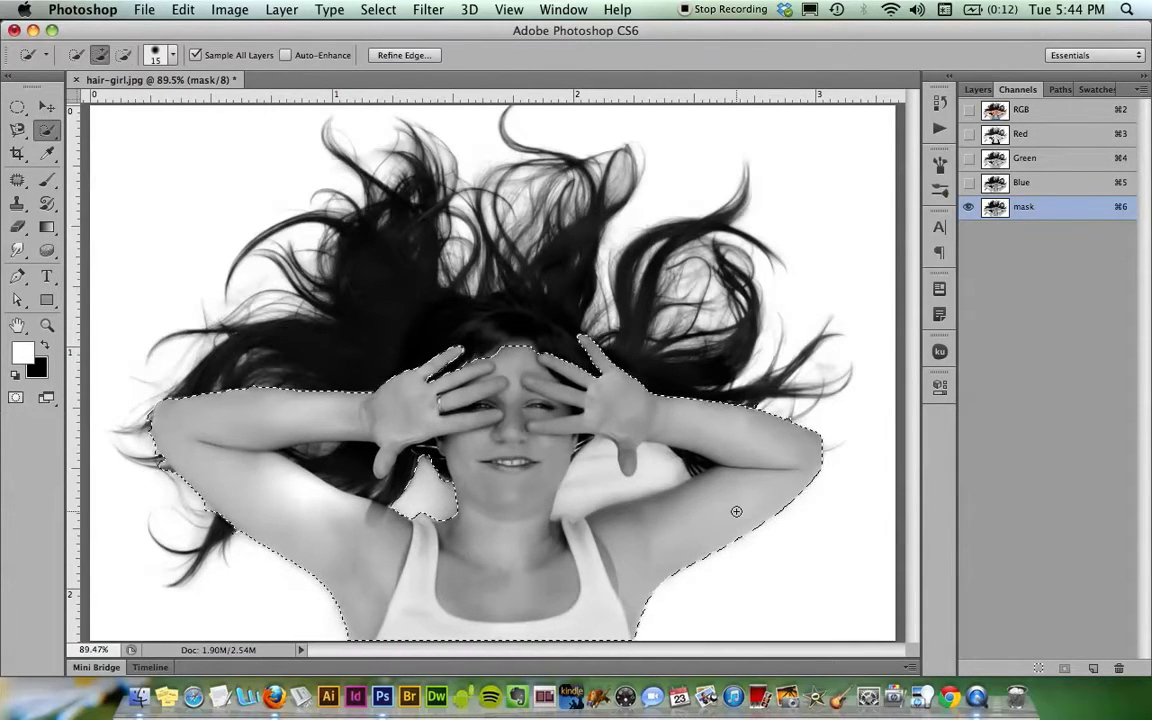
drag(700, 505, 592, 478)
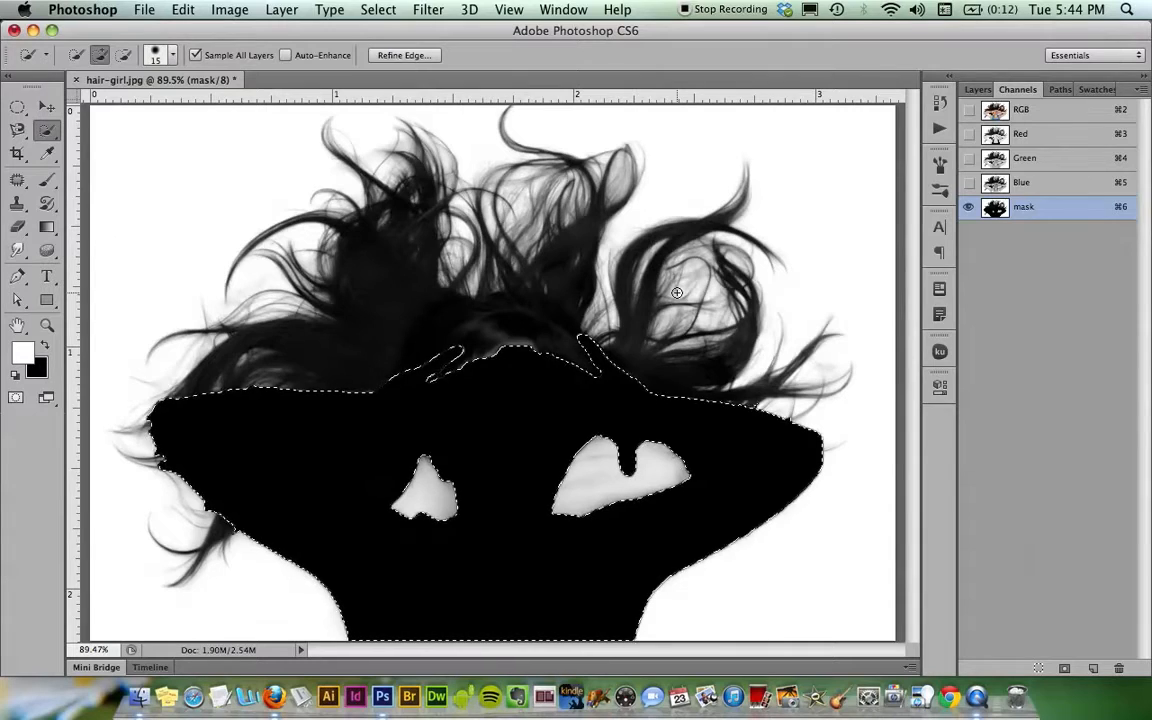
key(super+d)
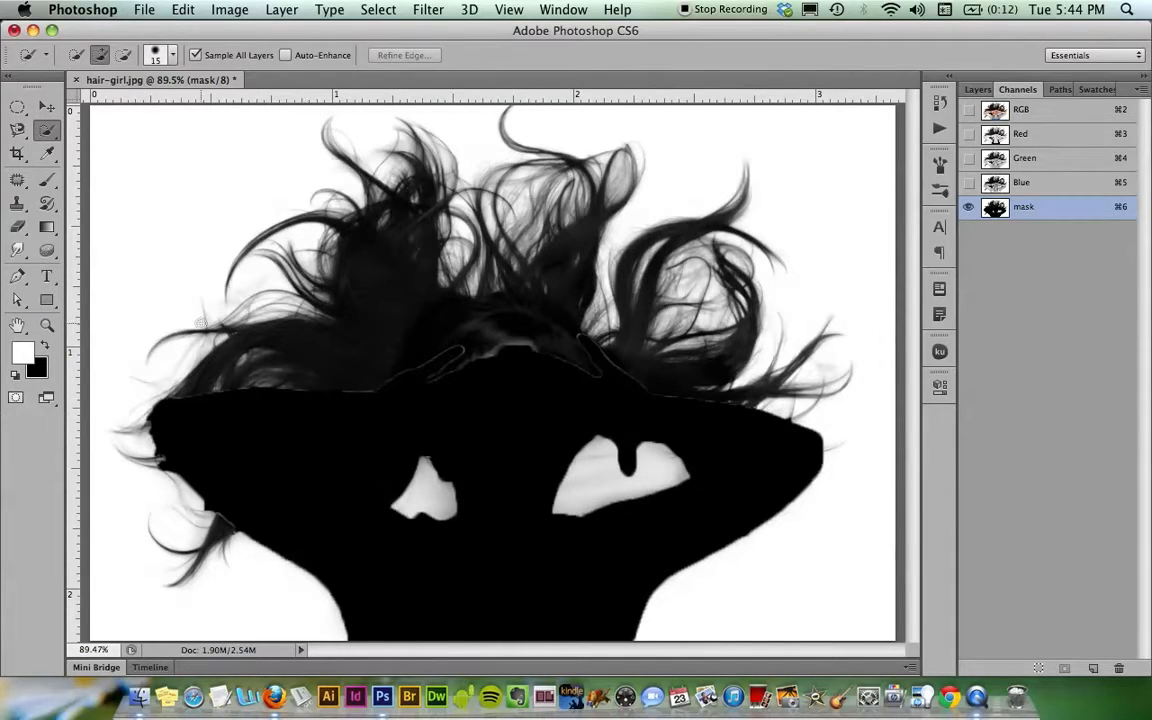
Step: Paint black with a 35 px brush over the leftover light outlines and gray areas around the fingers, forehead and hairline
click(47, 180)
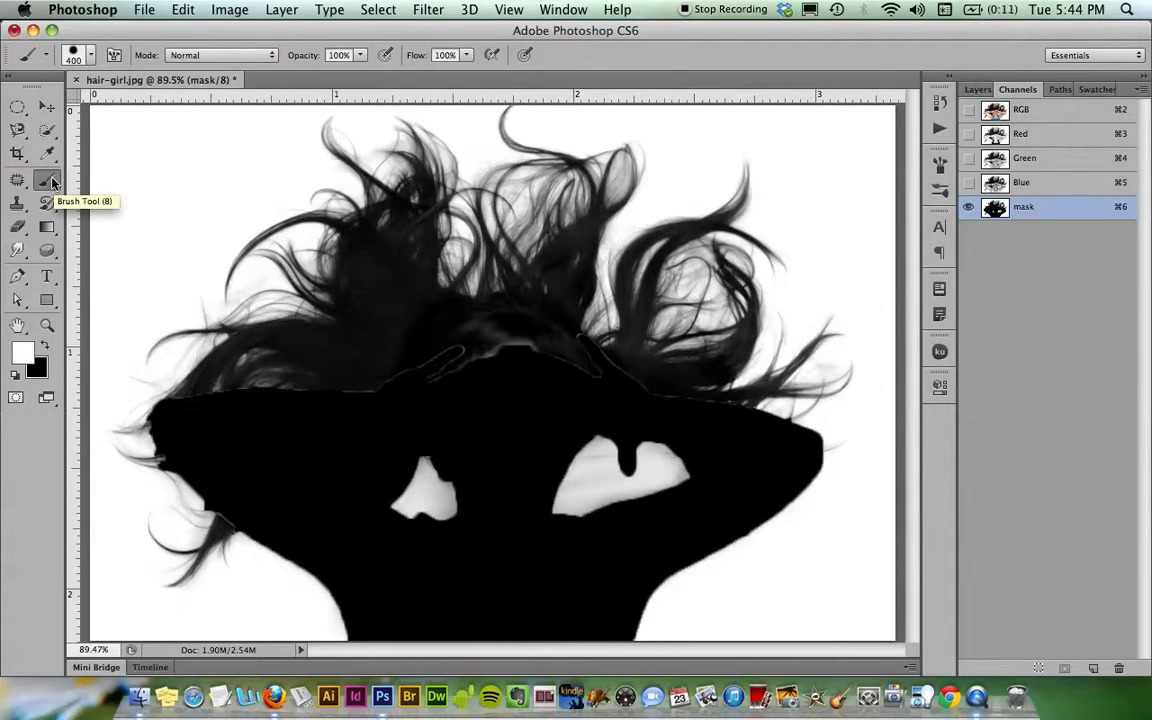
key(x)
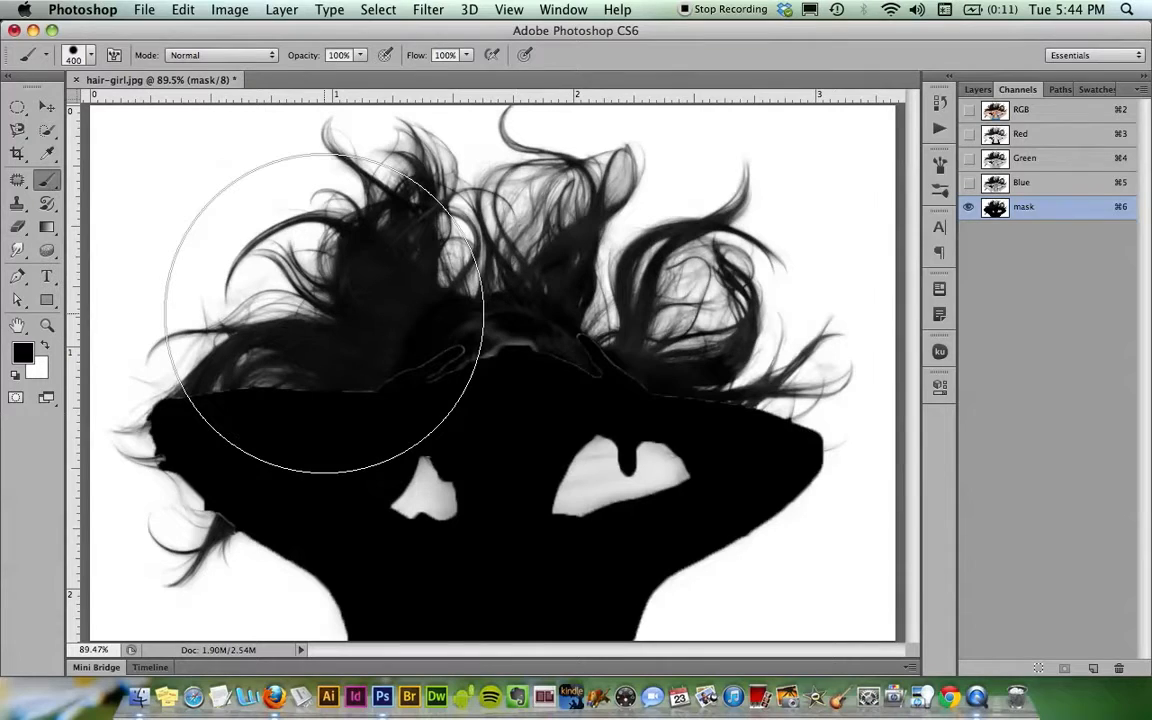
key(bracketleft)
key(bracketleft)
key(bracketleft)
key(bracketleft)
key(bracketleft)
key(bracketleft)
key(bracketleft)
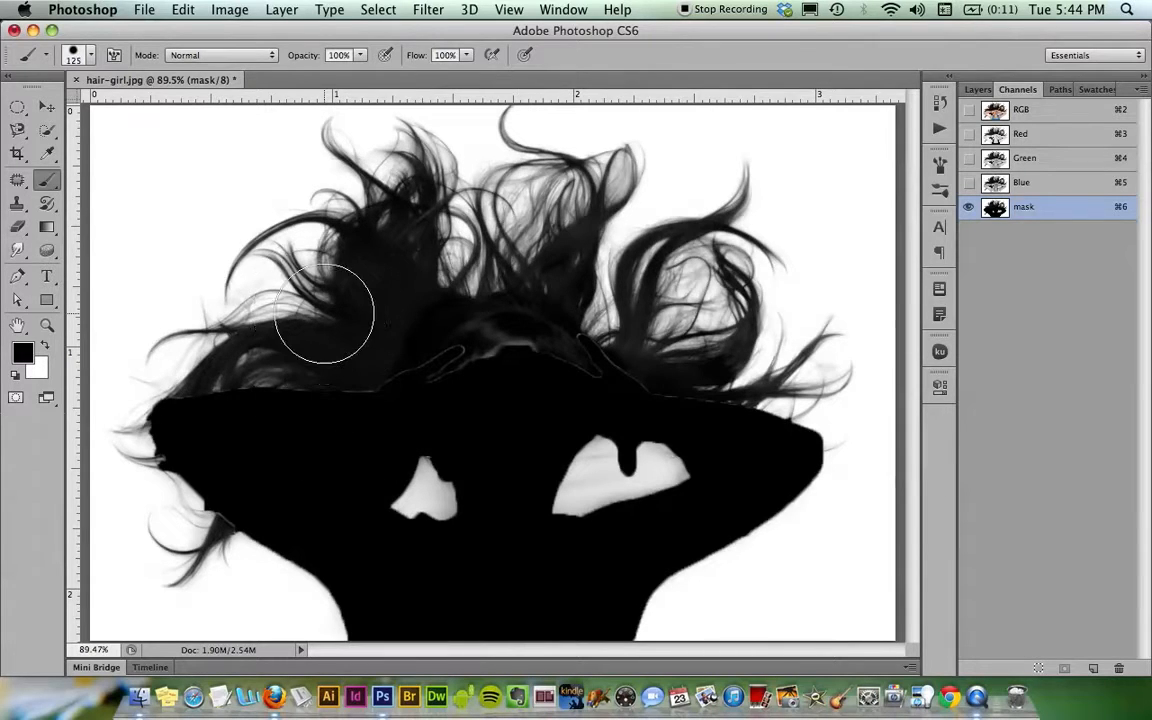
key(bracketleft)
key(bracketleft)
key(bracketleft)
key(bracketleft)
key(bracketleft)
key(bracketleft)
key(bracketleft)
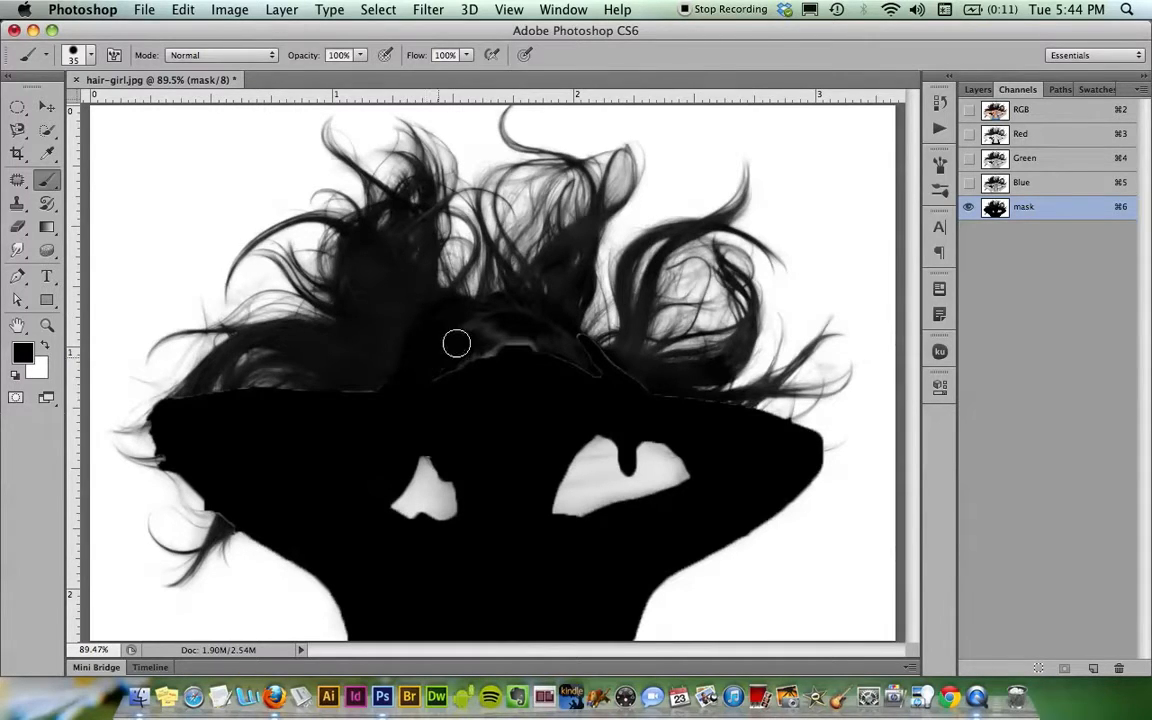
mouse_move(406, 381)
mouse_down()
mouse_move(447, 379)
mouse_move(485, 344)
mouse_move(461, 342)
mouse_move(533, 324)
mouse_move(563, 366)
mouse_move(516, 334)
mouse_move(499, 358)
mouse_move(475, 355)
mouse_move(551, 343)
mouse_move(594, 375)
mouse_move(555, 368)
mouse_move(575, 365)
mouse_move(573, 344)
mouse_move(696, 417)
mouse_move(680, 420)
mouse_move(733, 419)
mouse_move(703, 413)
mouse_up()
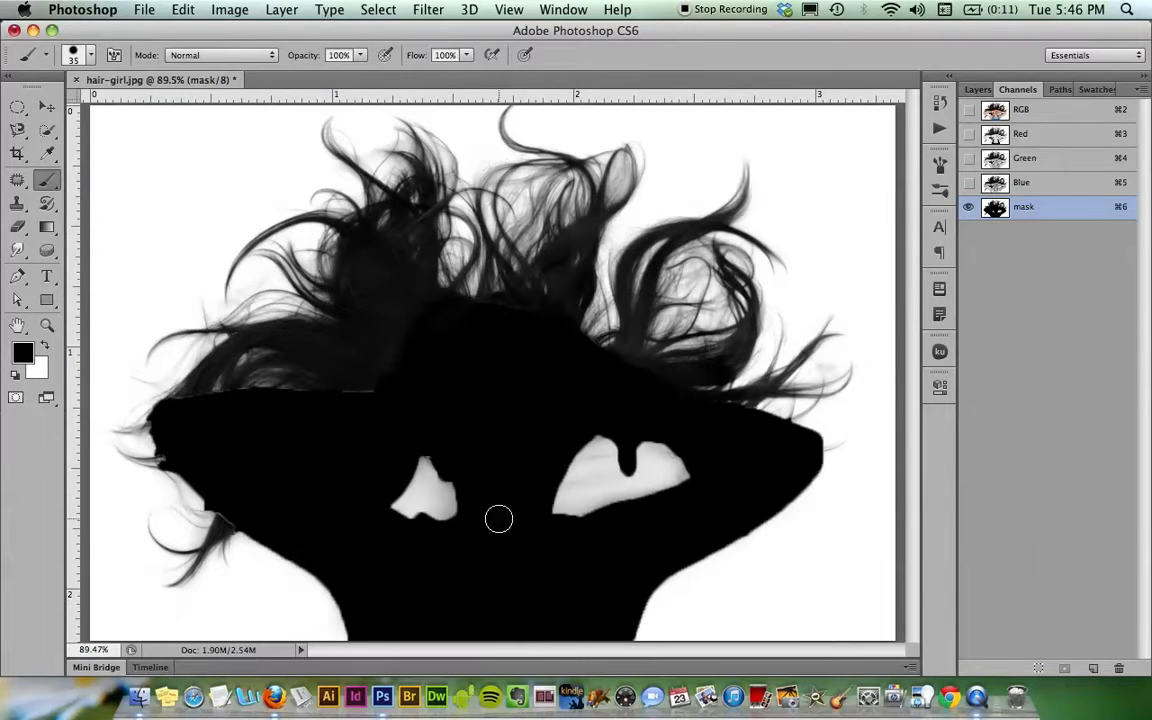
Step: Open a Levels adjustment on the mask channel and set the black input level to 30 and the white to 197
click(46, 106)
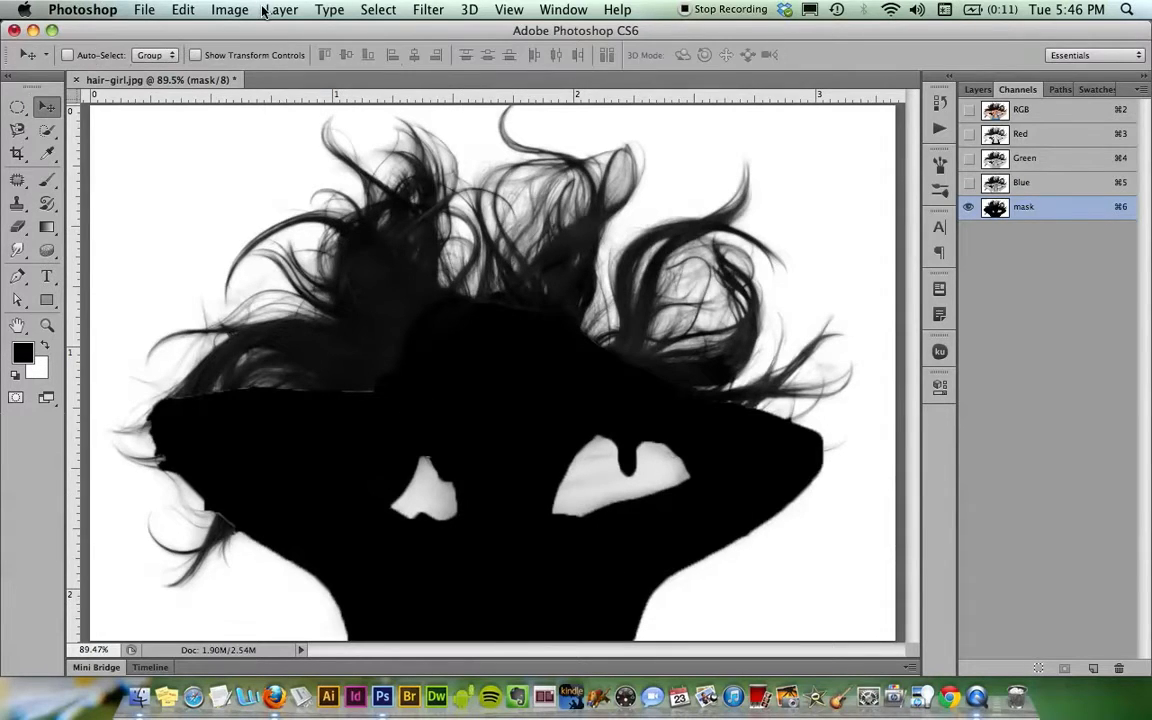
click(231, 10)
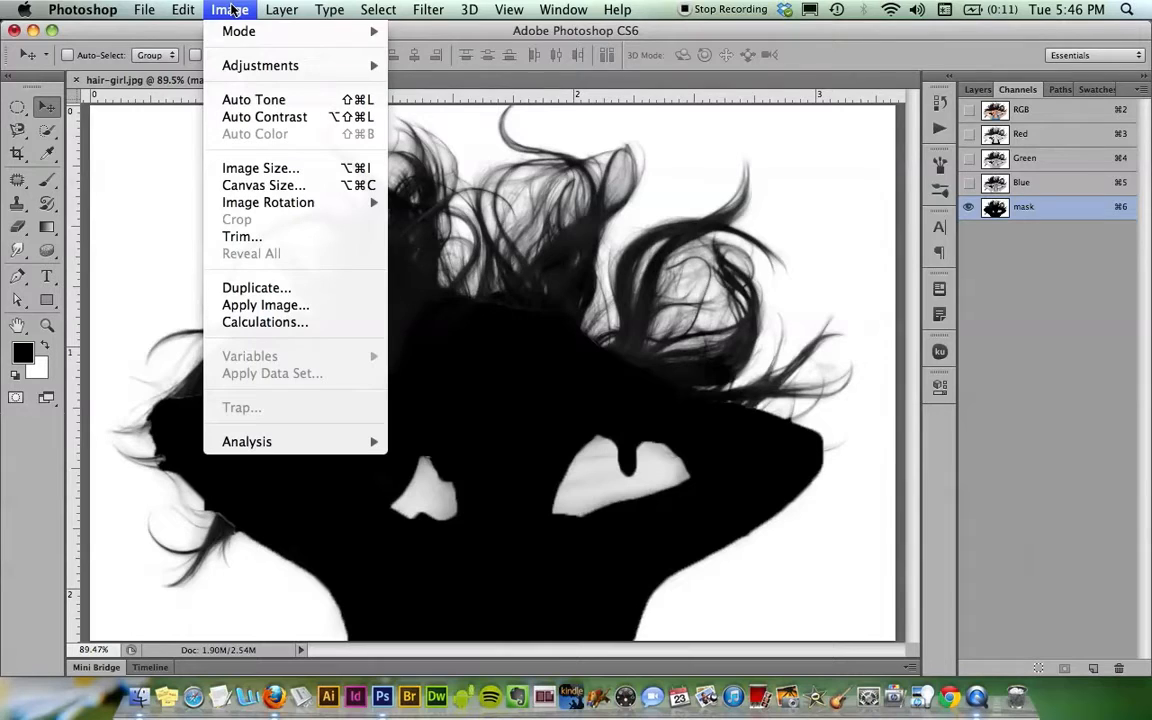
mouse_move(240, 65)
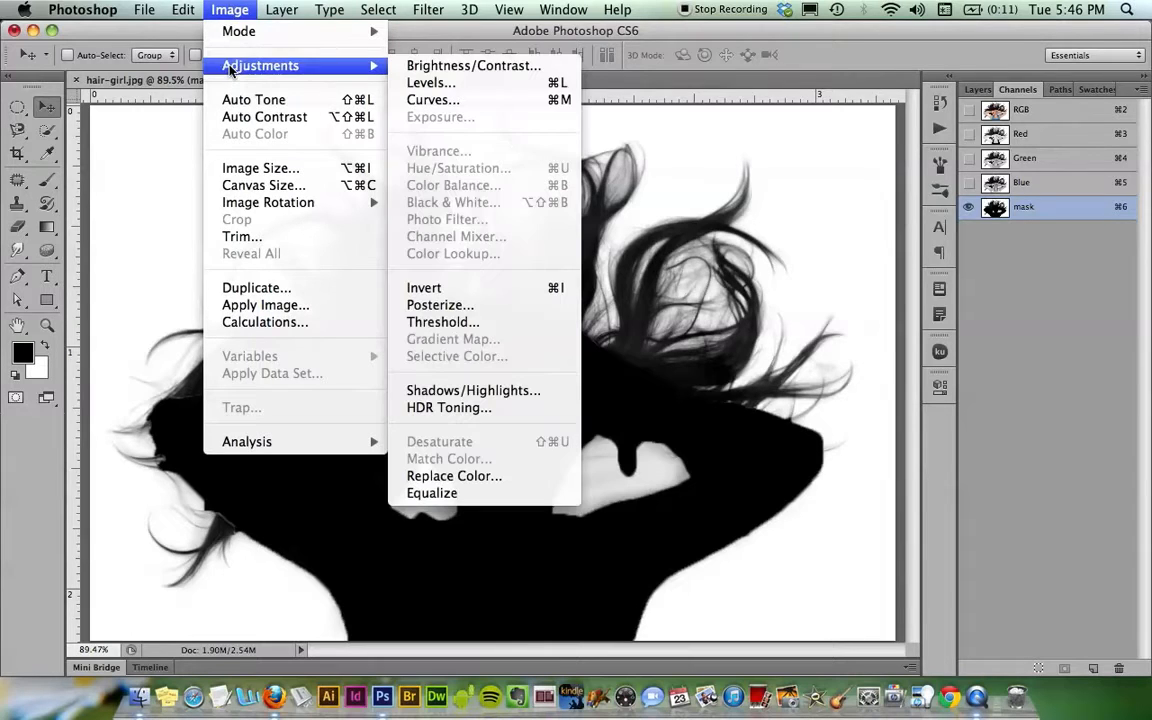
click(432, 85)
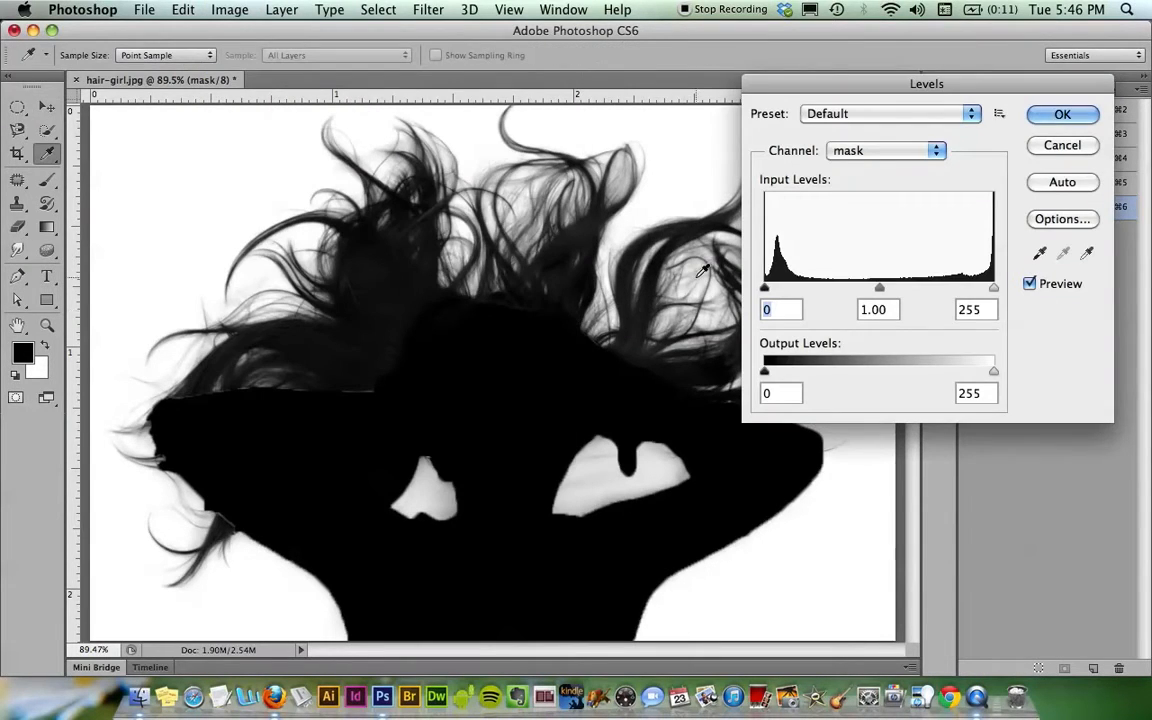
drag(807, 92, 849, 78)
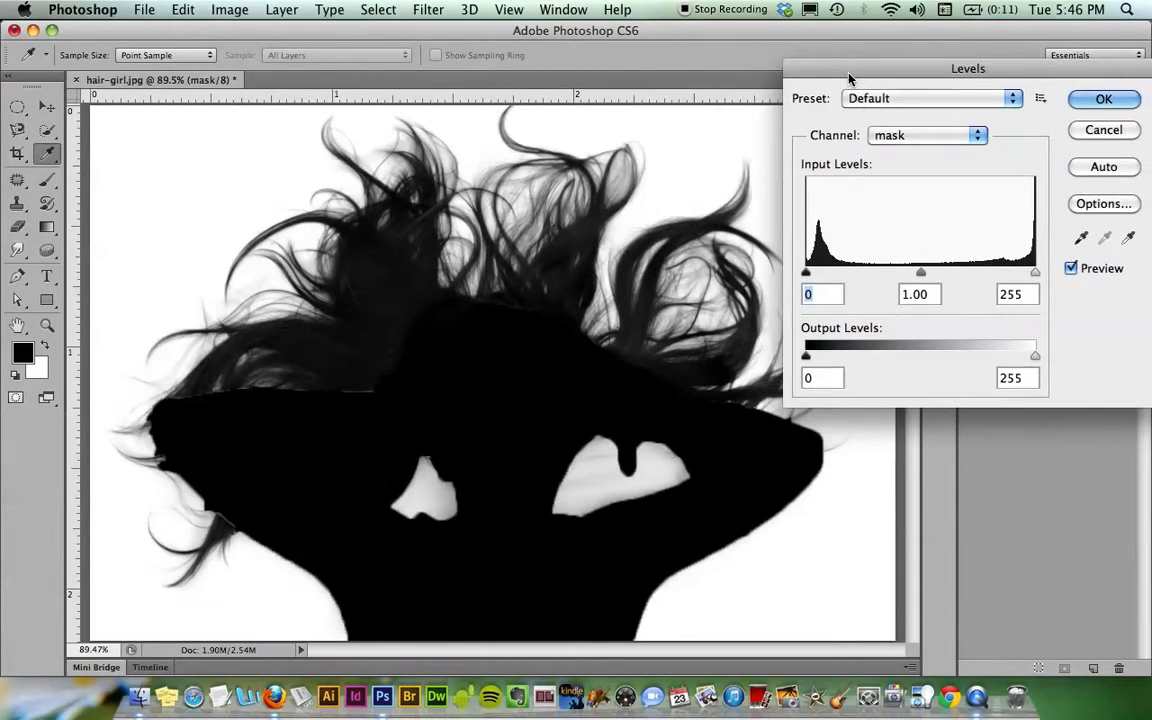
drag(806, 272, 832, 280)
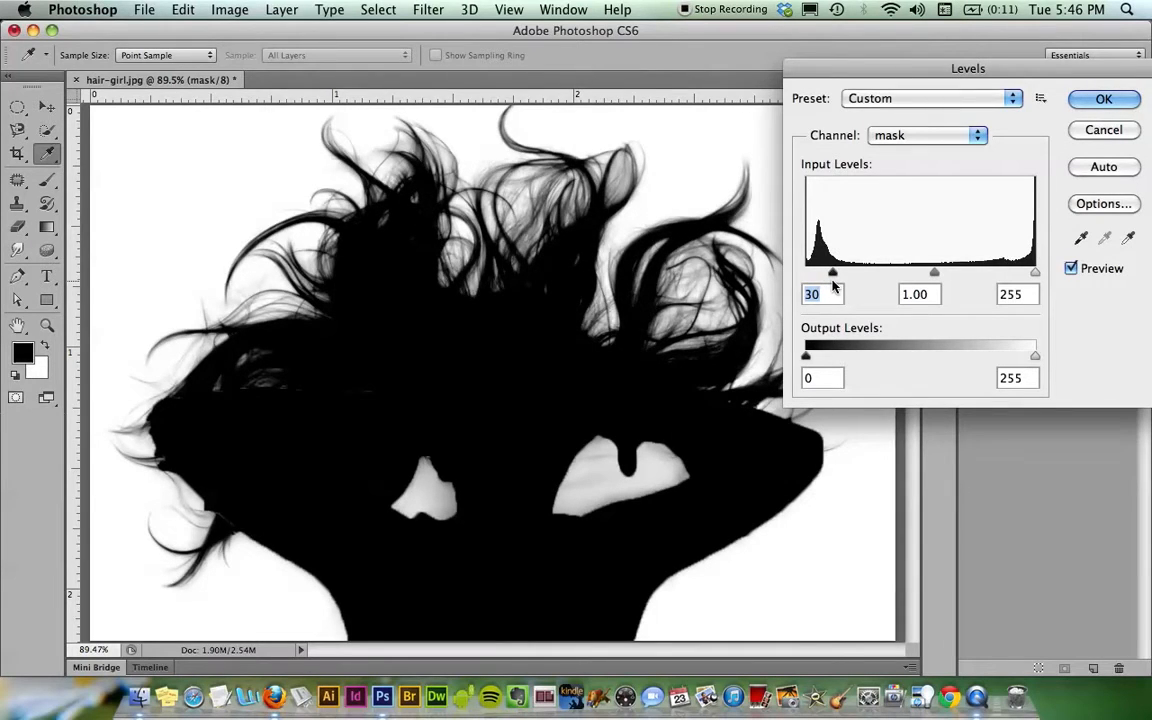
drag(1036, 275, 991, 276)
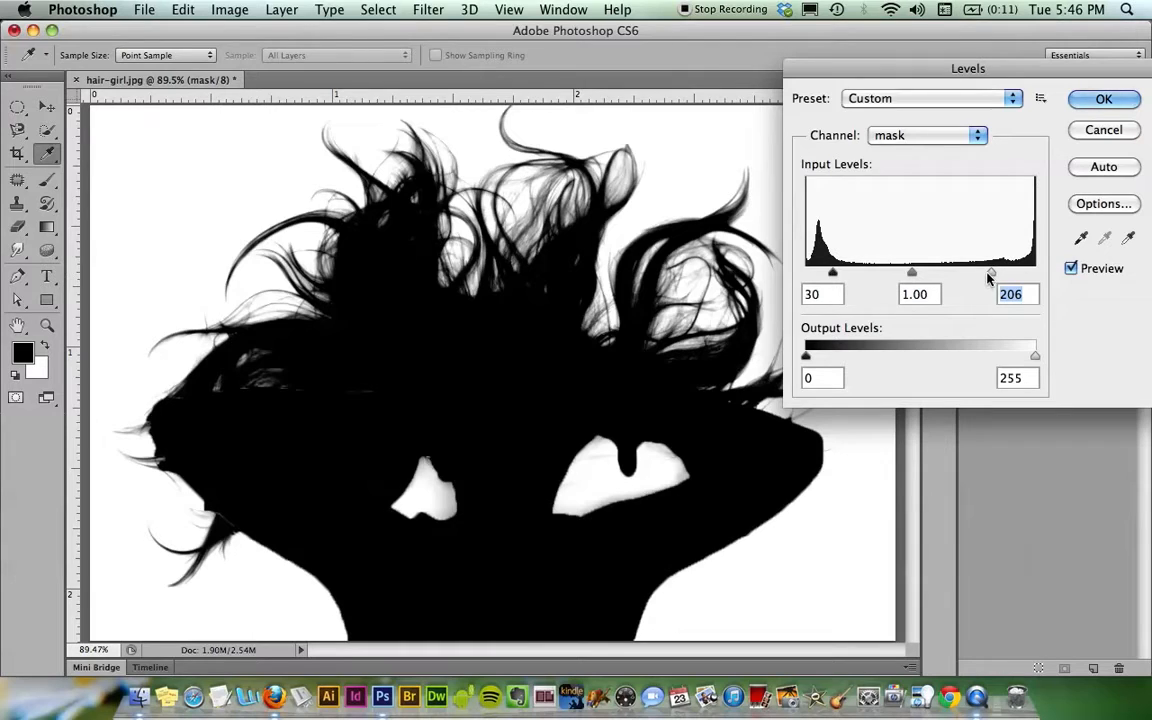
drag(990, 277, 983, 276)
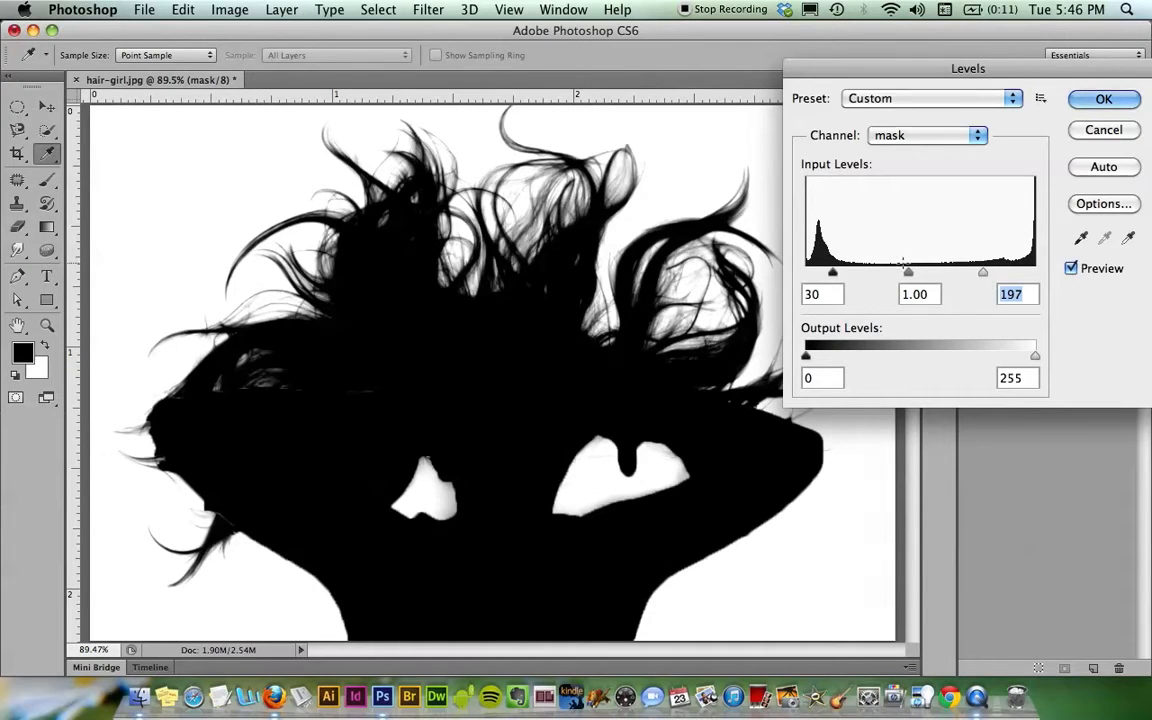
Step: Set the midtone input level to 0.52 and apply the Levels adjustment to the mask channel
drag(909, 273, 967, 277)
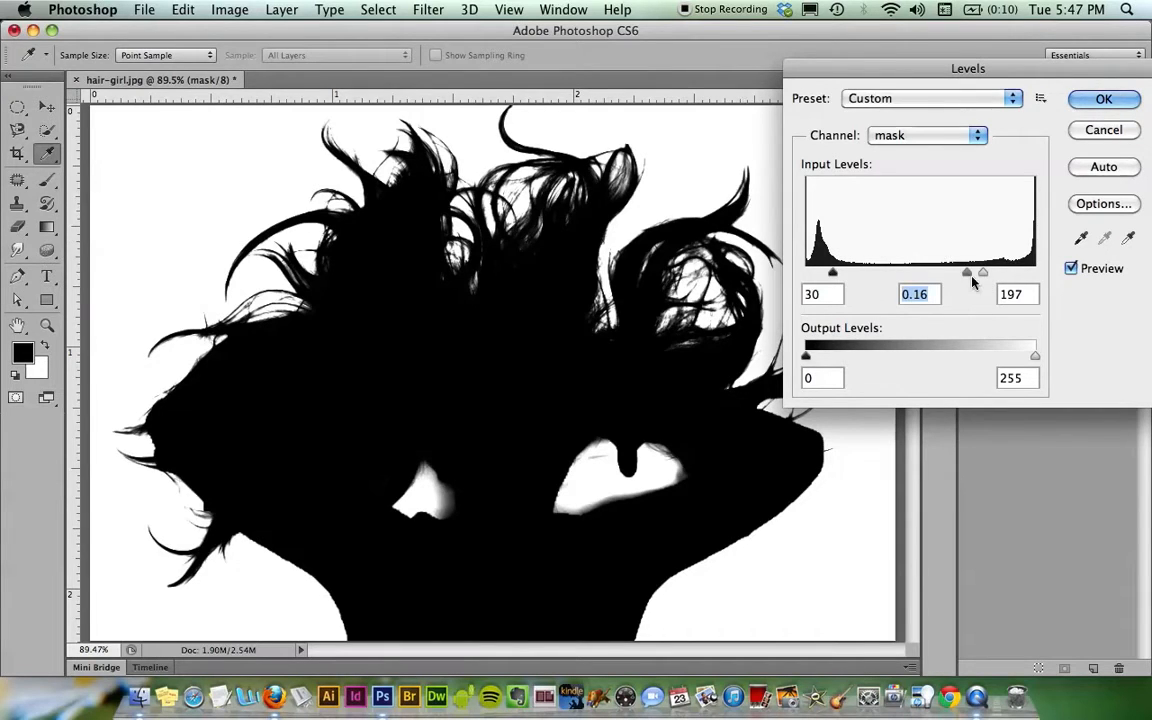
drag(967, 274, 922, 288)
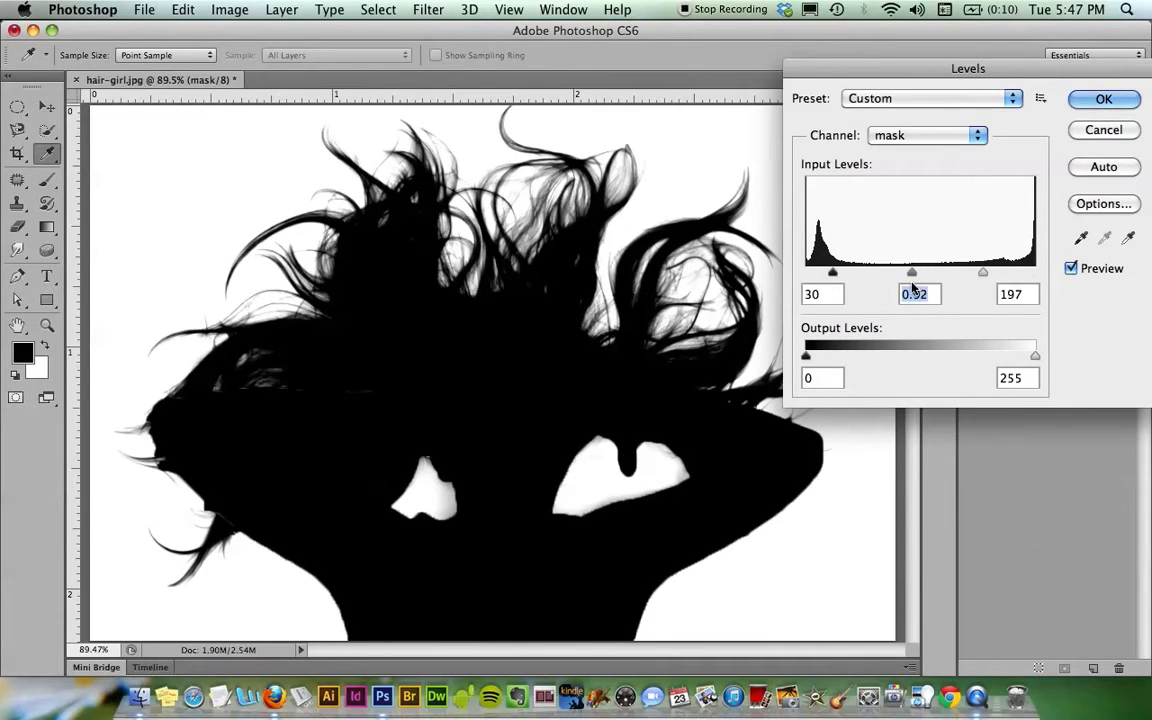
drag(922, 289, 940, 288)
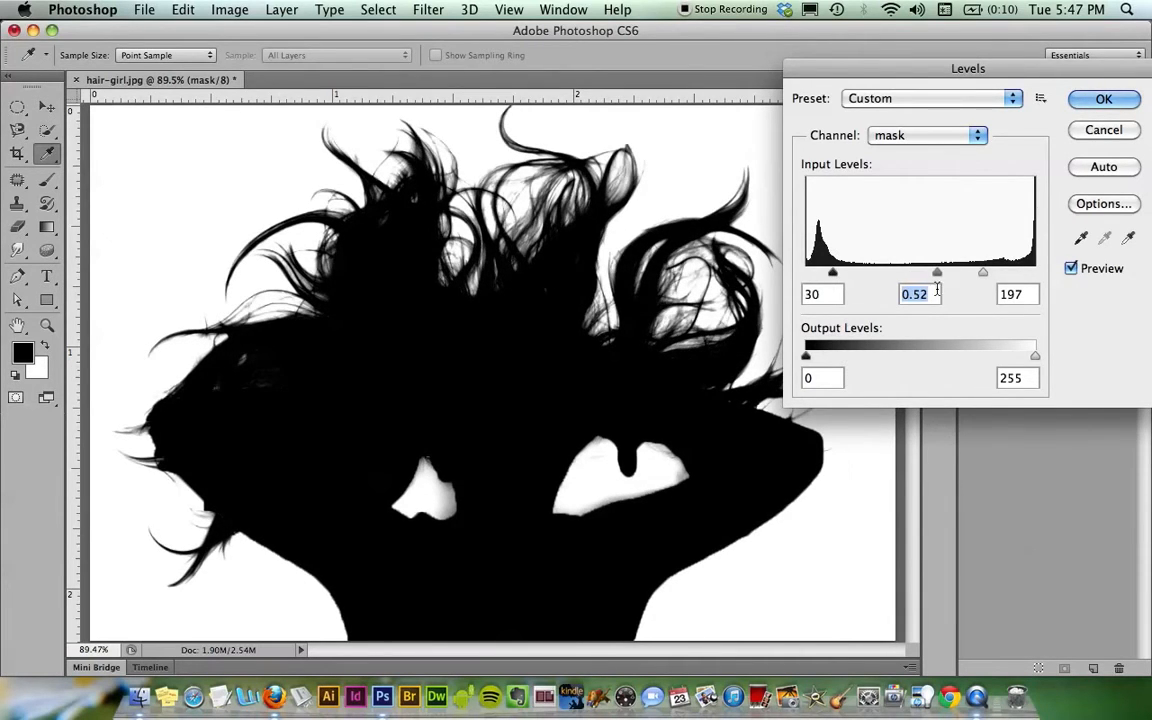
key(Return)
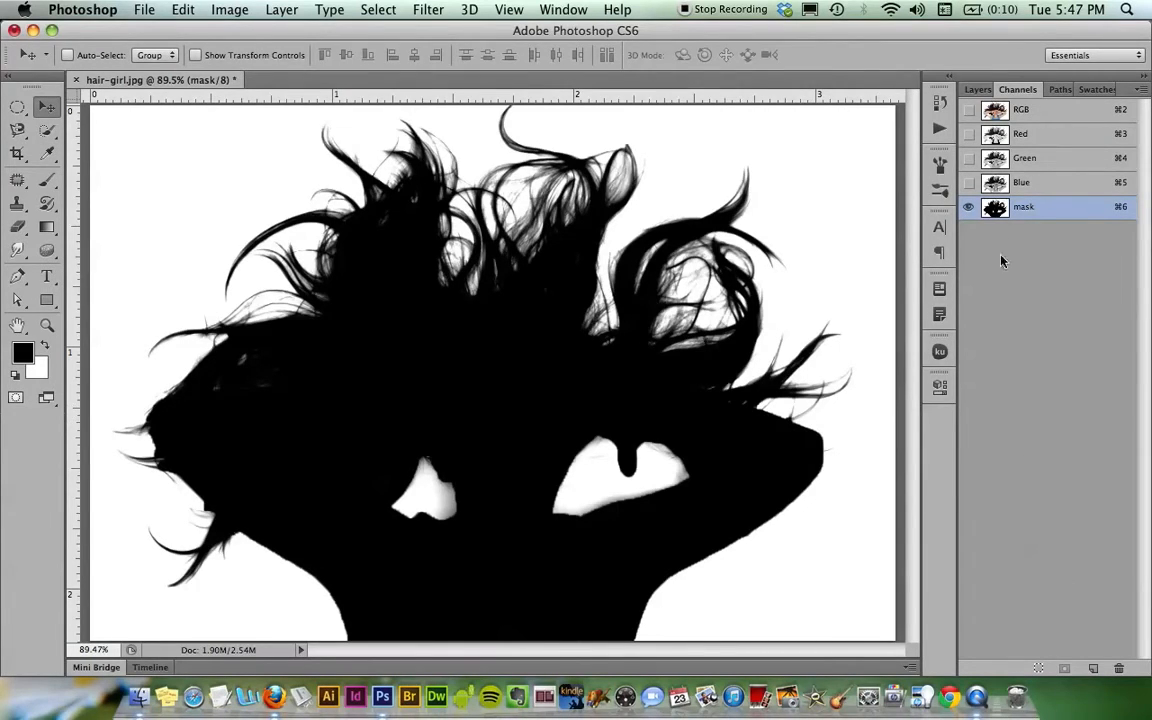
Step: Load the mask channel as a selection, then restore the full-color RGB composite and return to the Background layer
super+click(1043, 207)
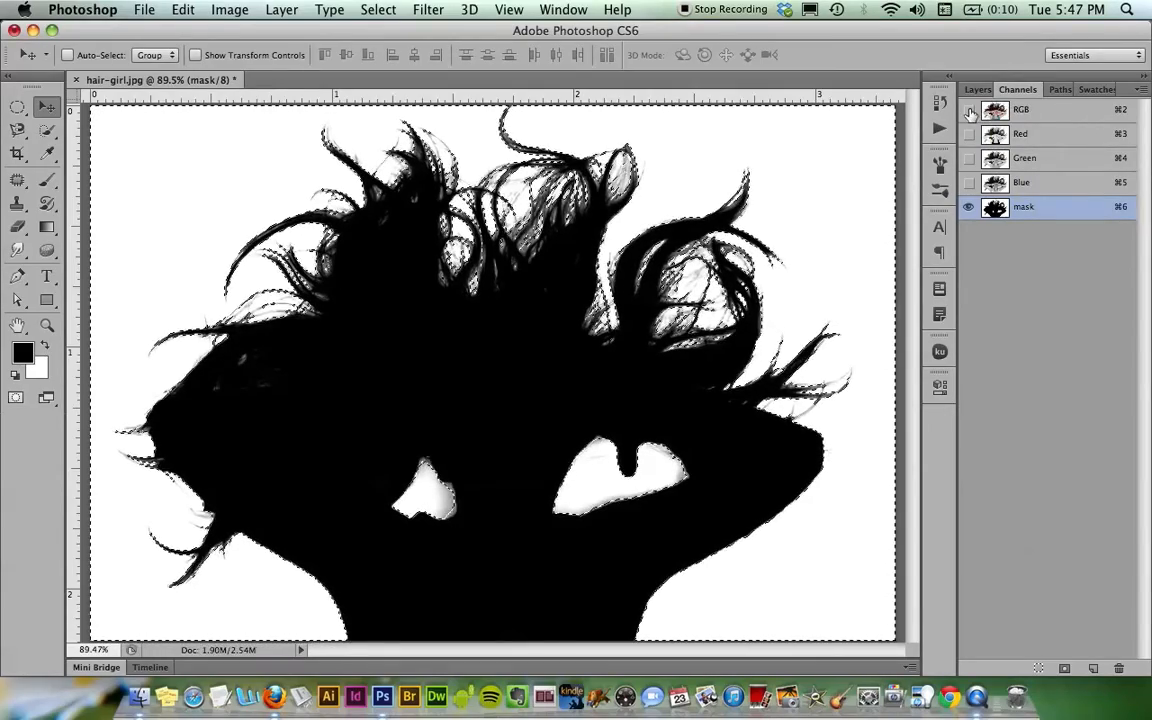
click(1077, 113)
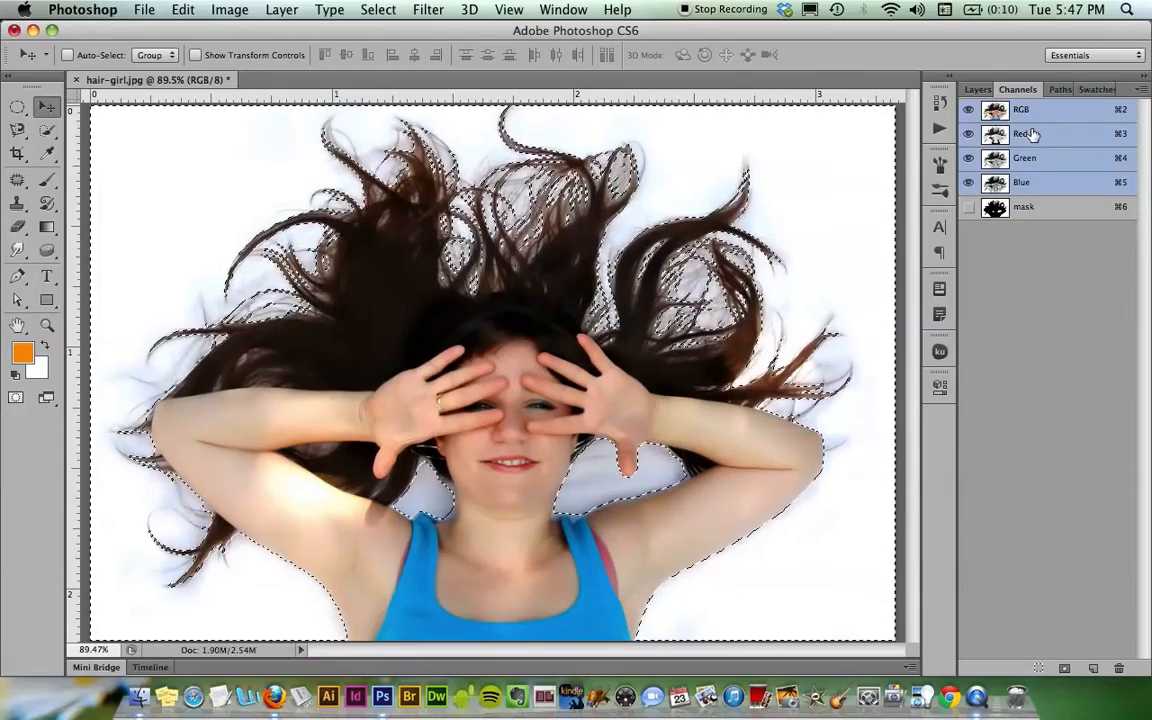
click(974, 90)
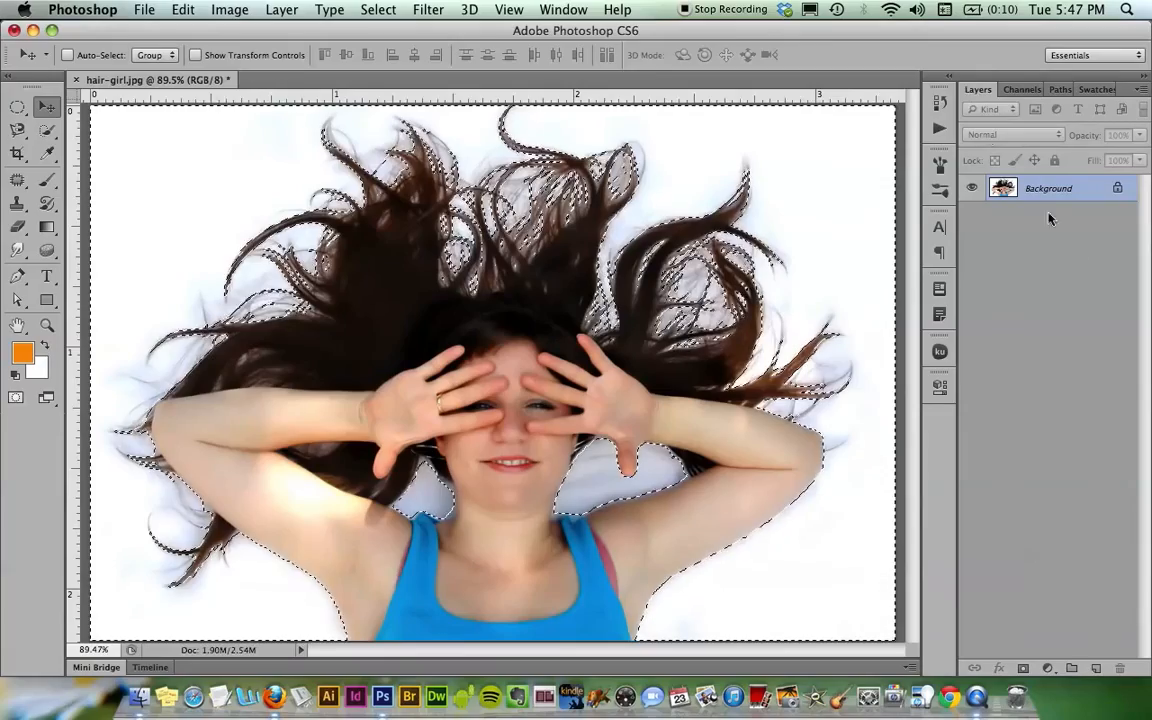
Step: Add a layer mask to the Background layer from the active selection and invert the mask
click(1024, 668)
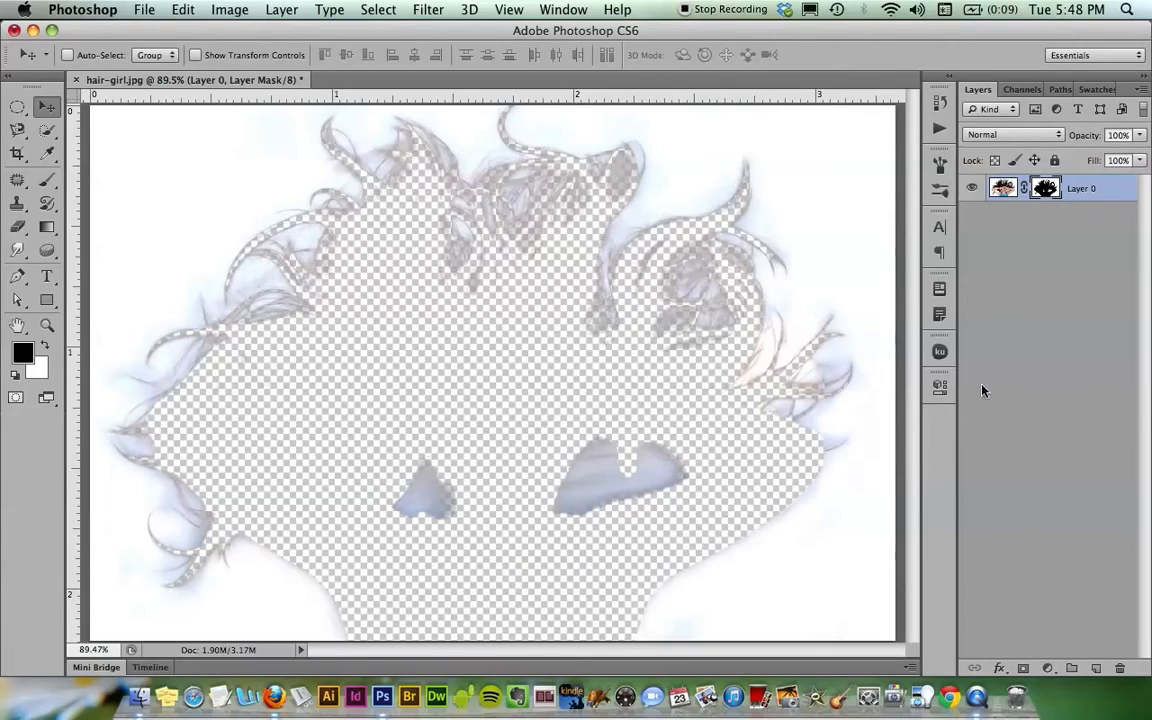
click(940, 388)
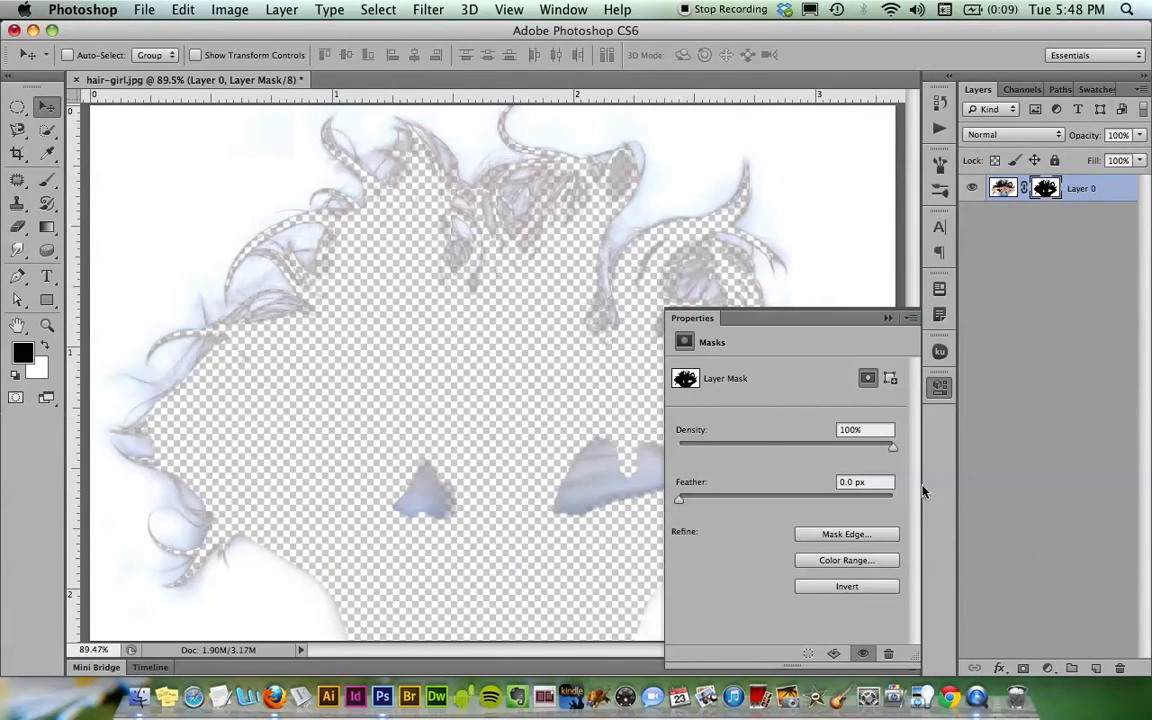
click(875, 590)
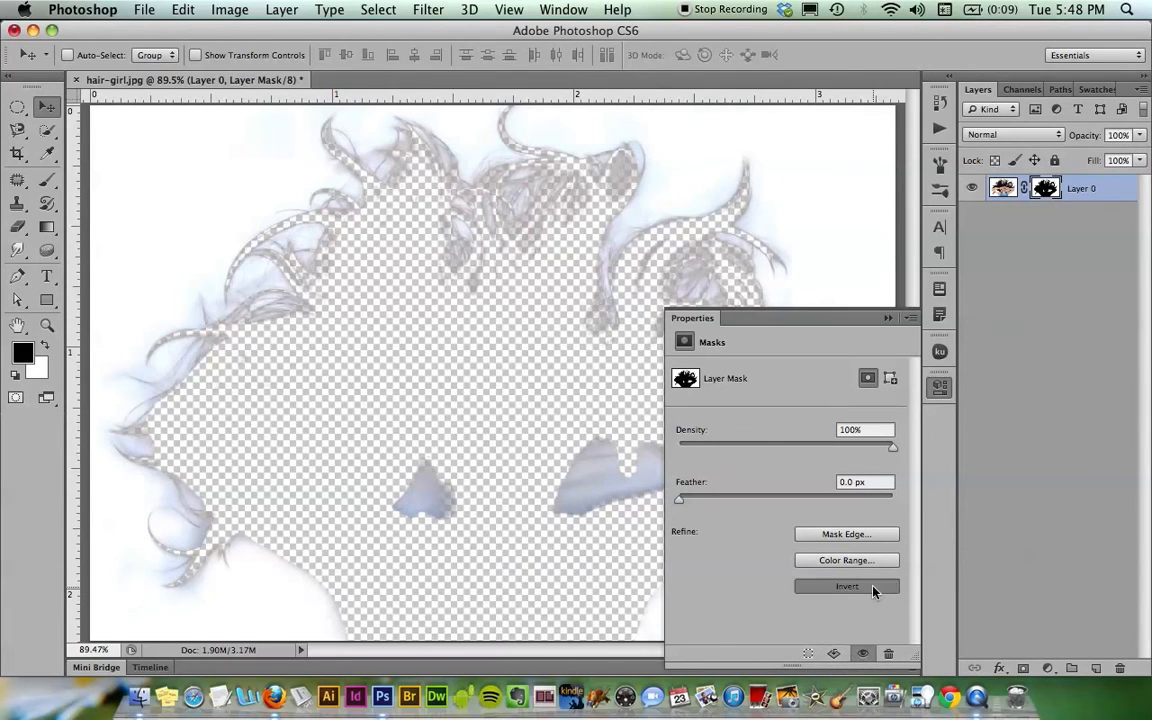